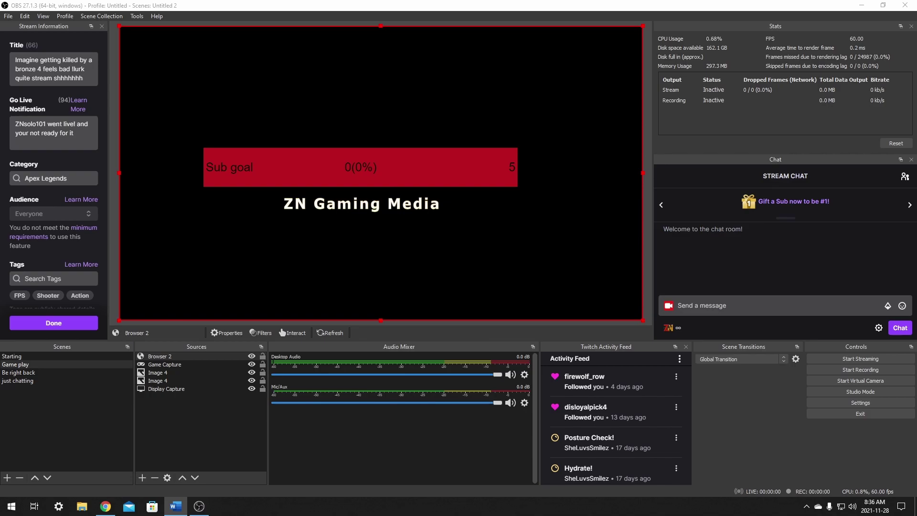
Step: Close the OBS Studio window with Alt+F4 to show the Windows desktop
key(alt+F4)
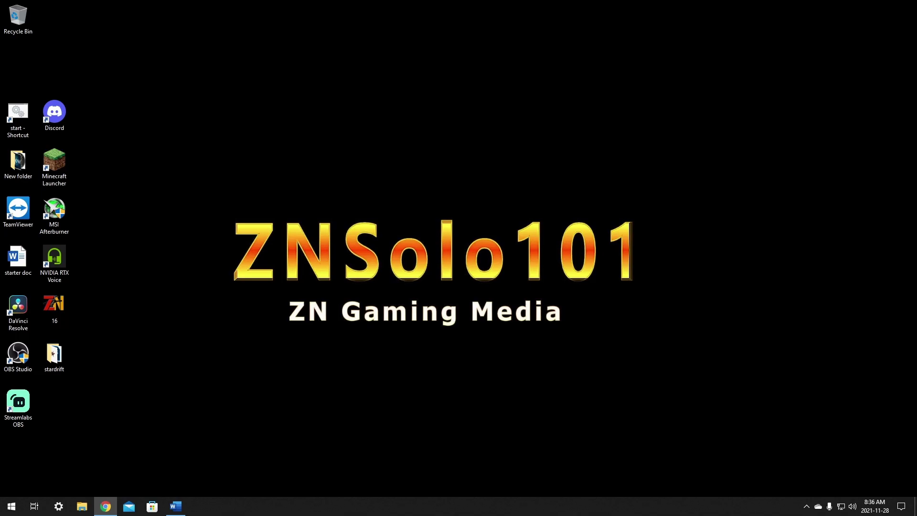
Step: In the Chrome StreamElements dashboard, go to My overlays and start a new overlay
key(alt+Tab)
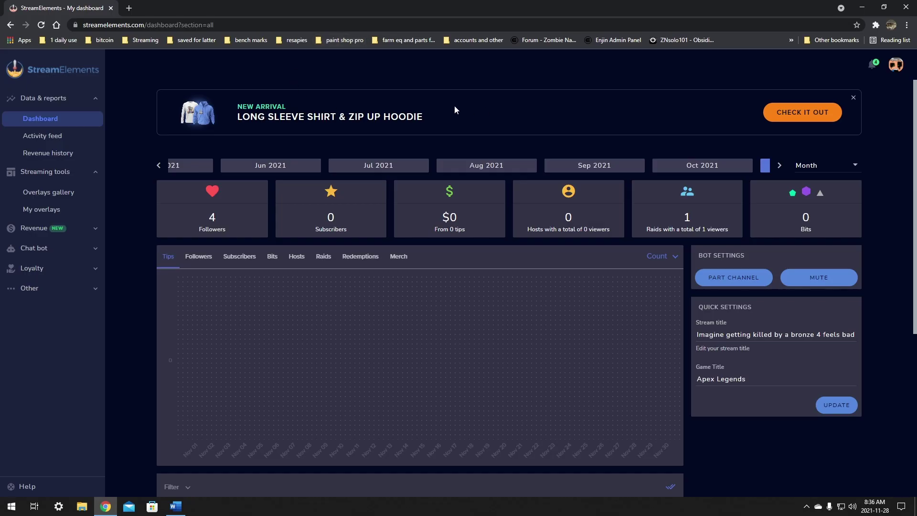
click(34, 212)
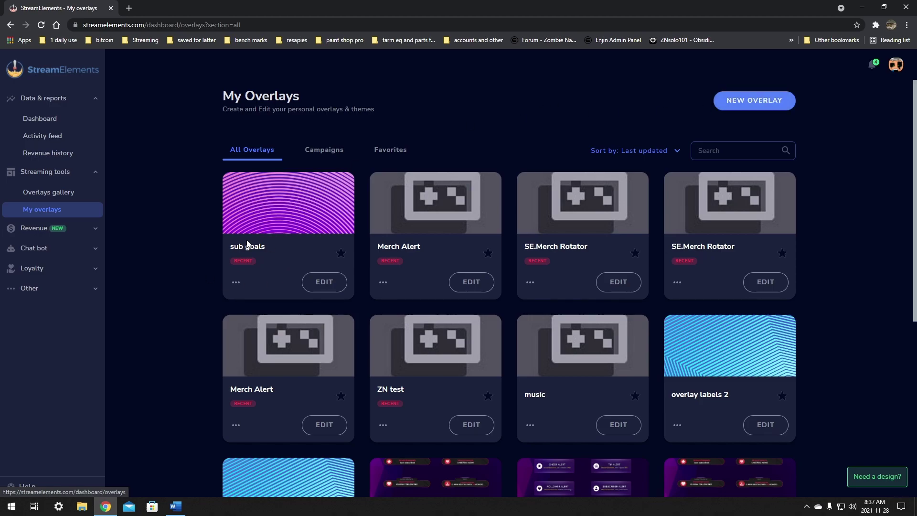
click(757, 99)
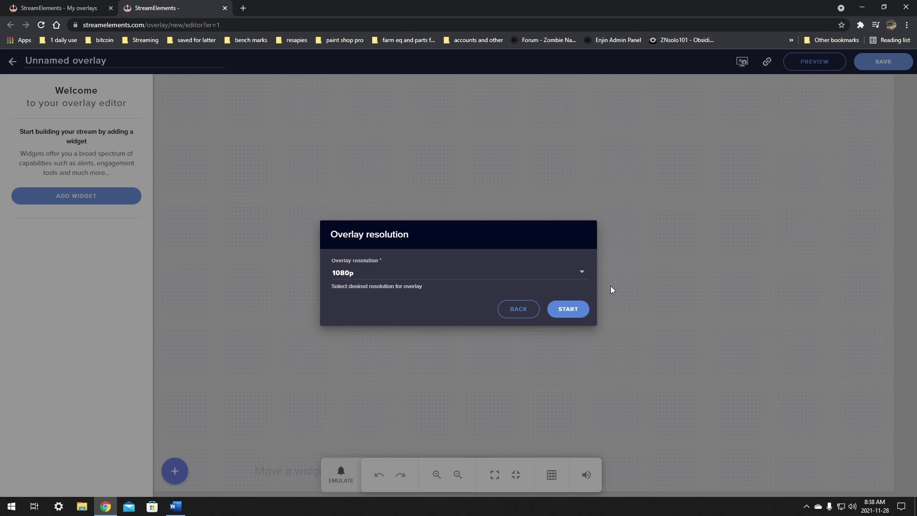
Step: Keep 1080p as the overlay resolution and start the empty overlay editor
click(573, 275)
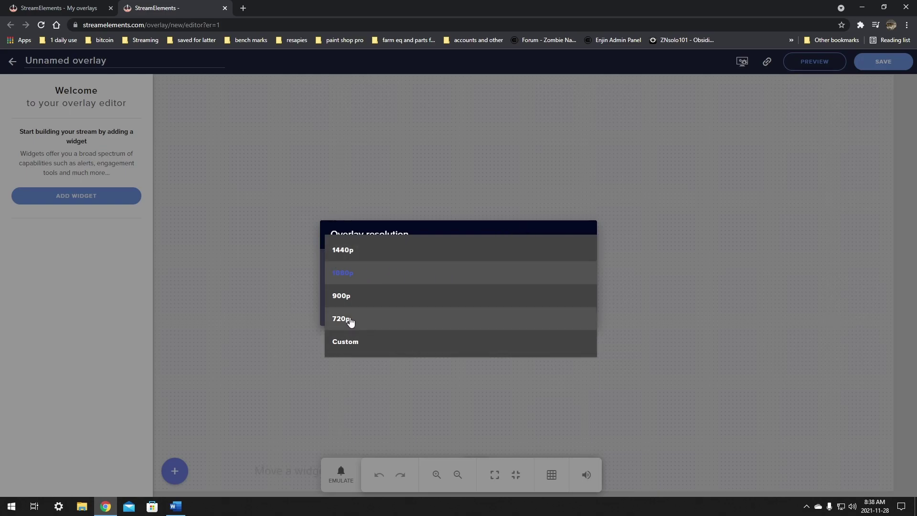
click(386, 273)
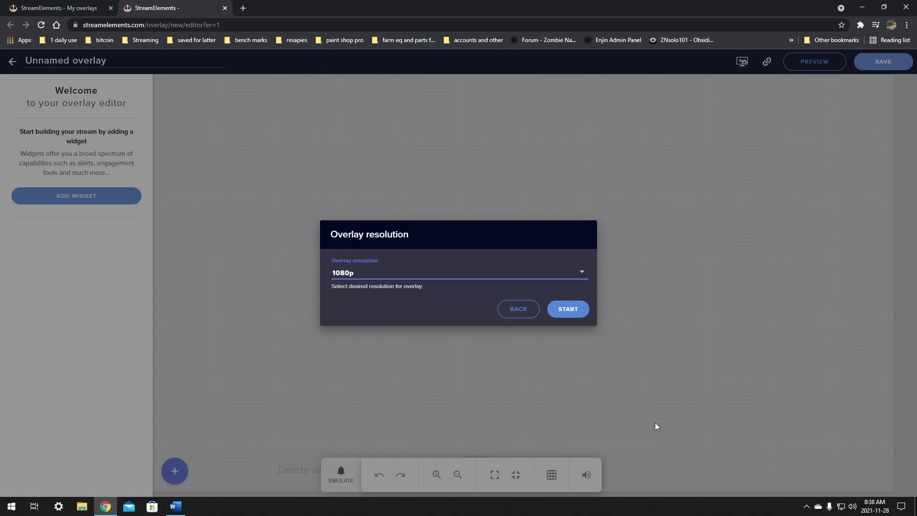
click(528, 277)
click(629, 259)
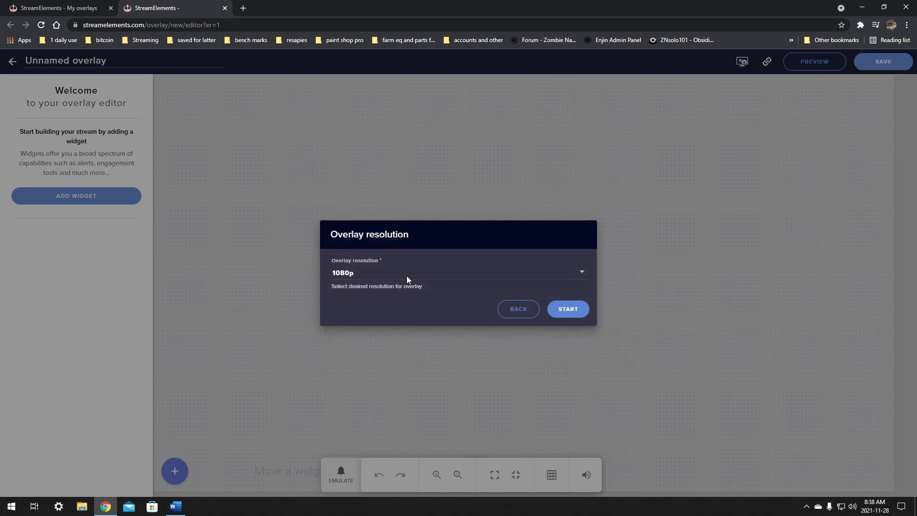
click(405, 279)
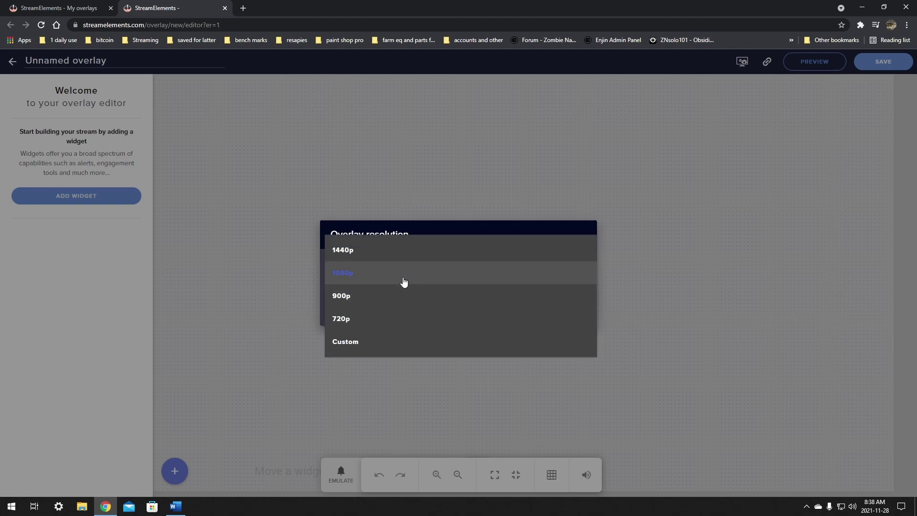
click(361, 277)
click(574, 315)
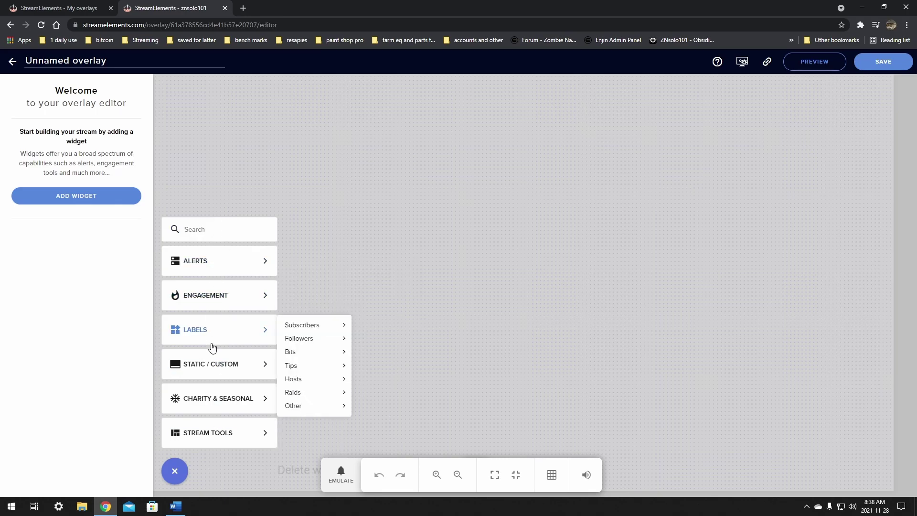
Step: Browse the widget catalogue through Labels › Subscribers › Goals to reveal Subscriber goal
mouse_move(226, 308)
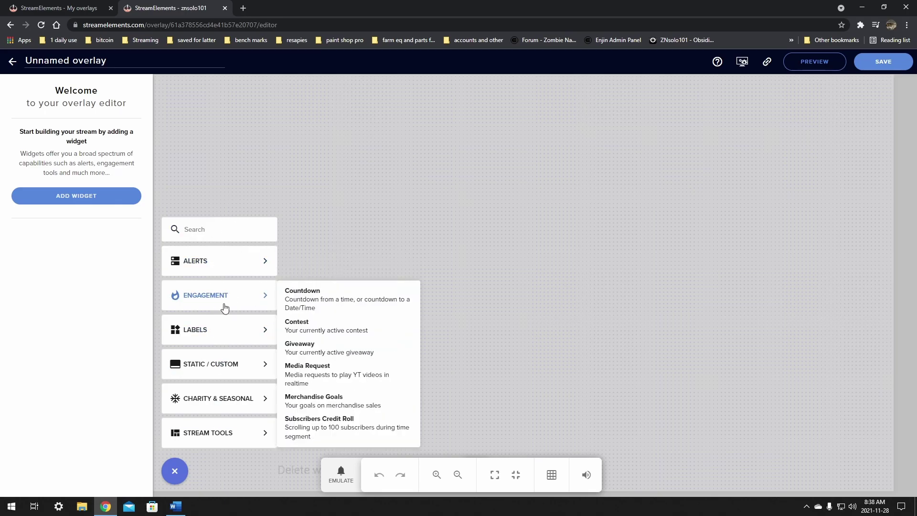
mouse_move(208, 401)
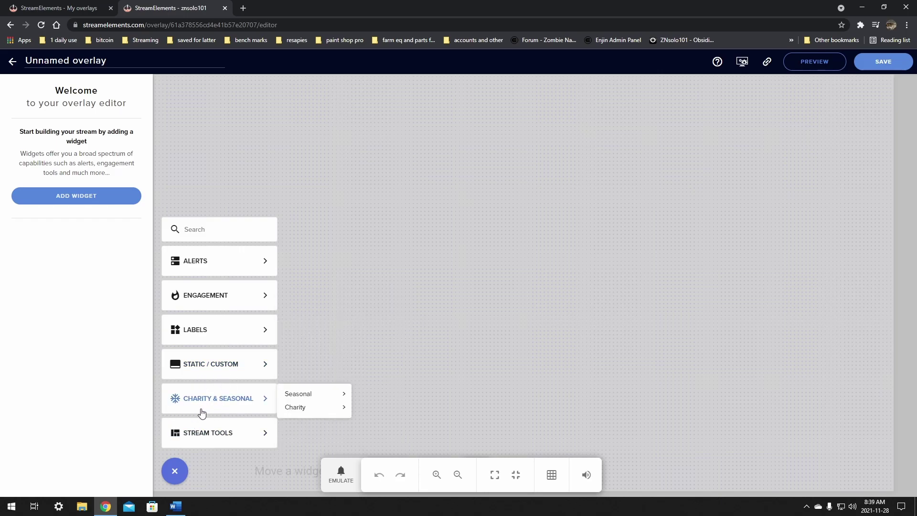
mouse_move(196, 438)
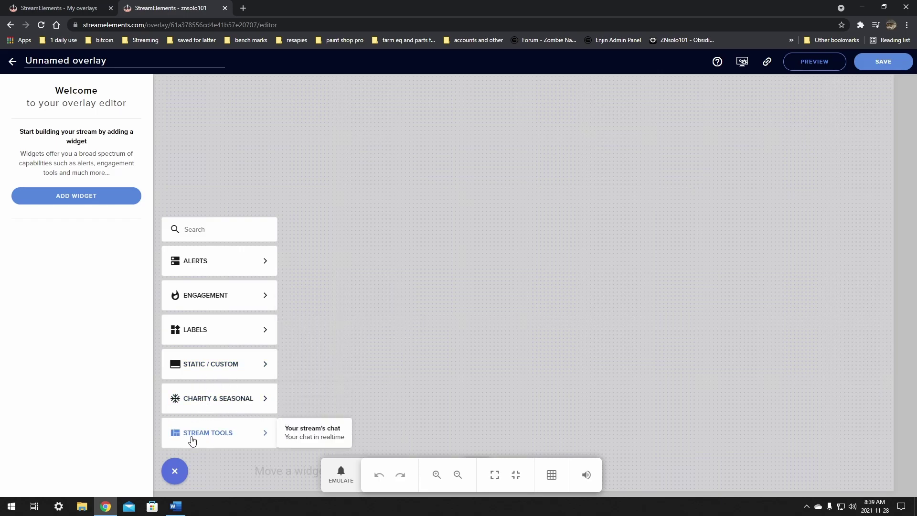
mouse_move(217, 342)
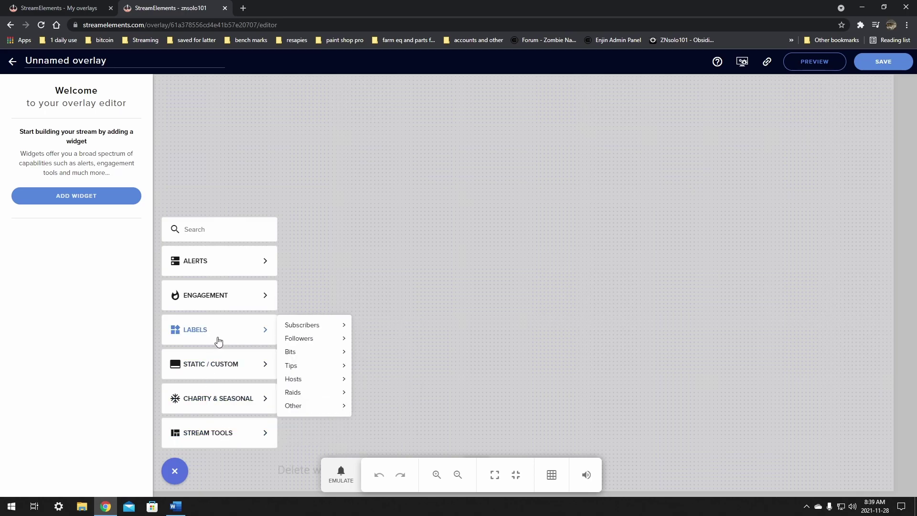
mouse_move(315, 330)
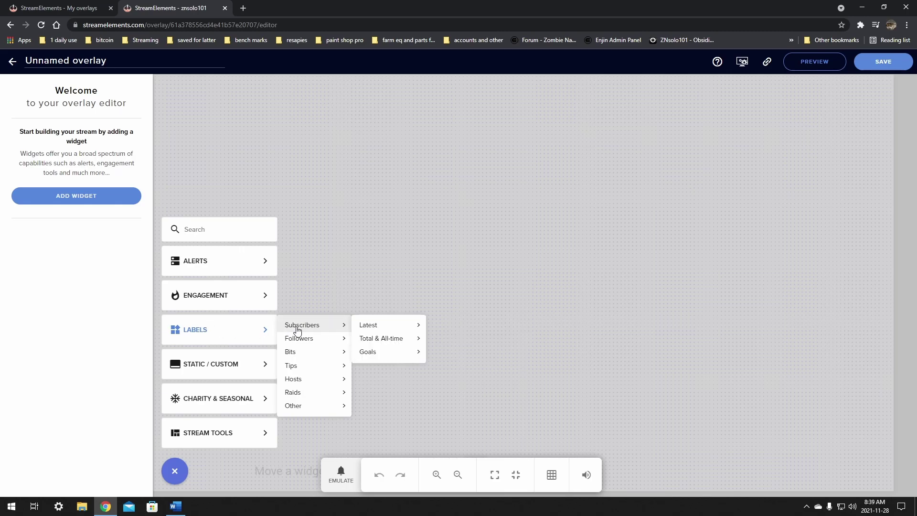
mouse_move(359, 330)
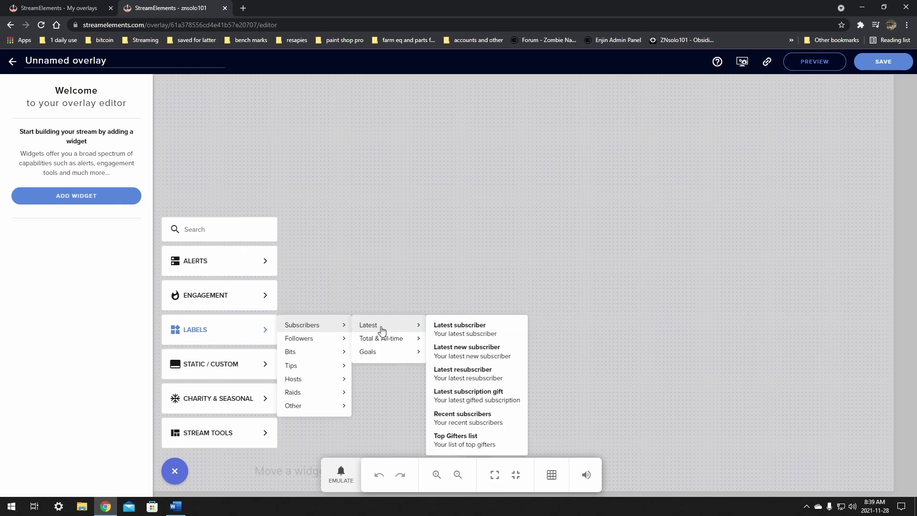
mouse_move(386, 345)
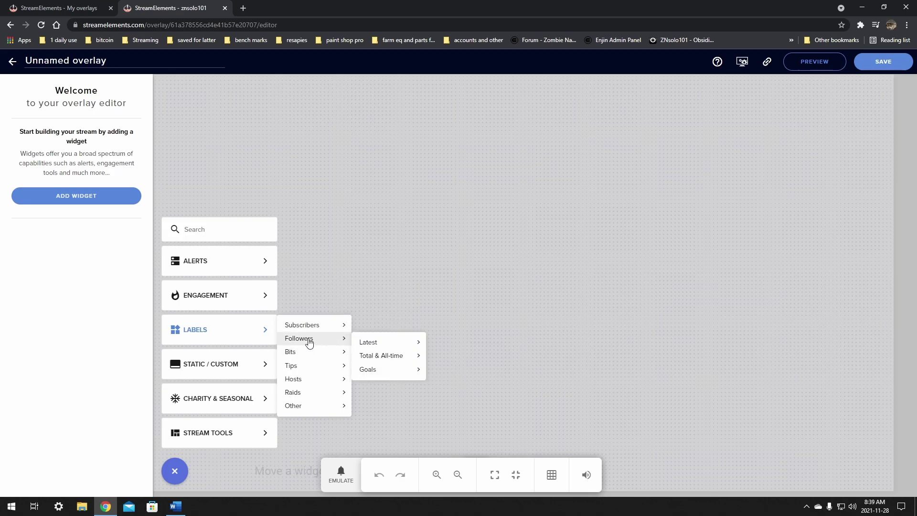
mouse_move(381, 371)
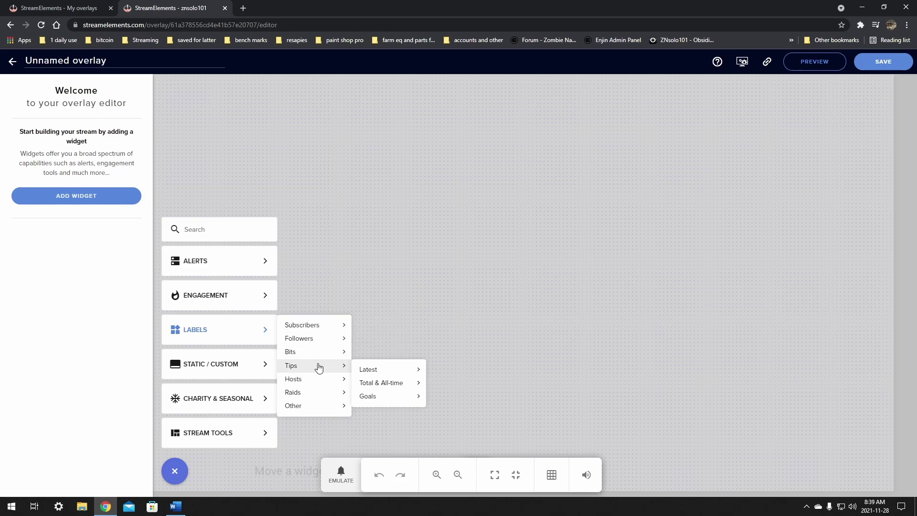
mouse_move(316, 382)
mouse_move(313, 409)
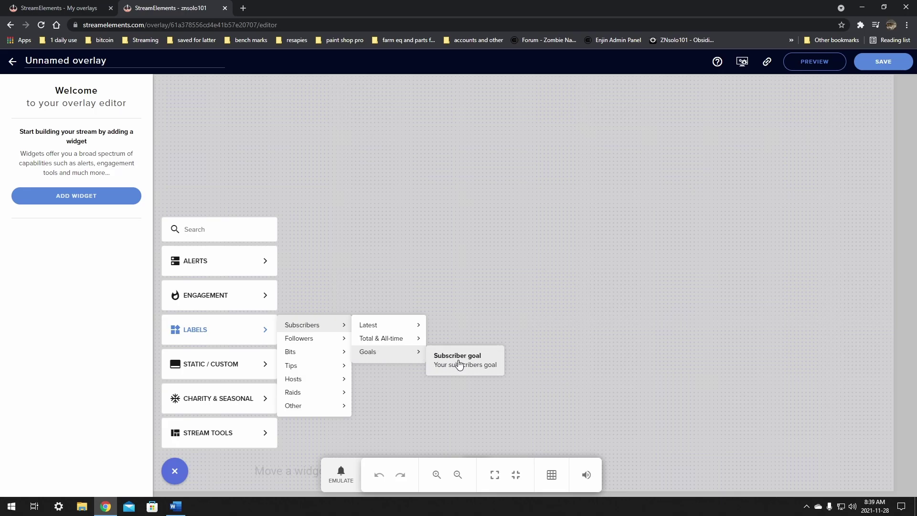
Step: Add a Subscriber goal widget at the canvas centre with goal 5 and simple design, reading 0/5
click(479, 363)
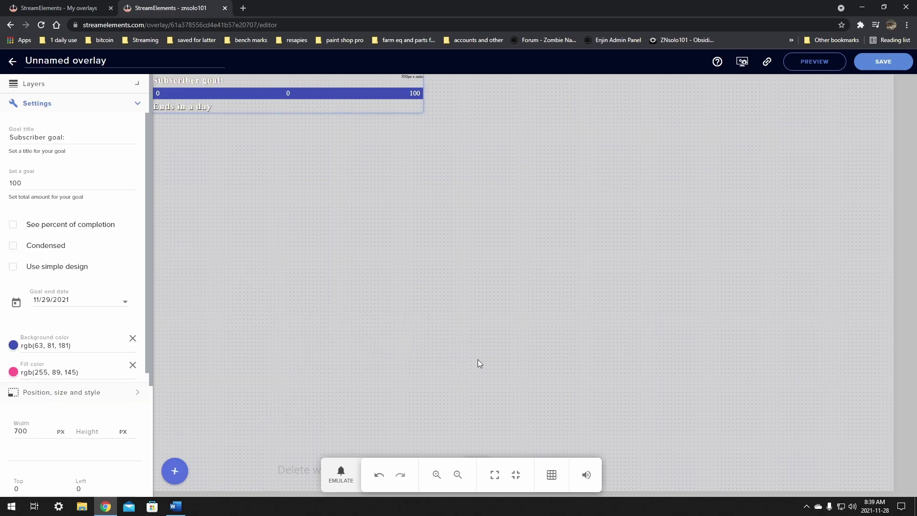
drag(217, 95, 413, 221)
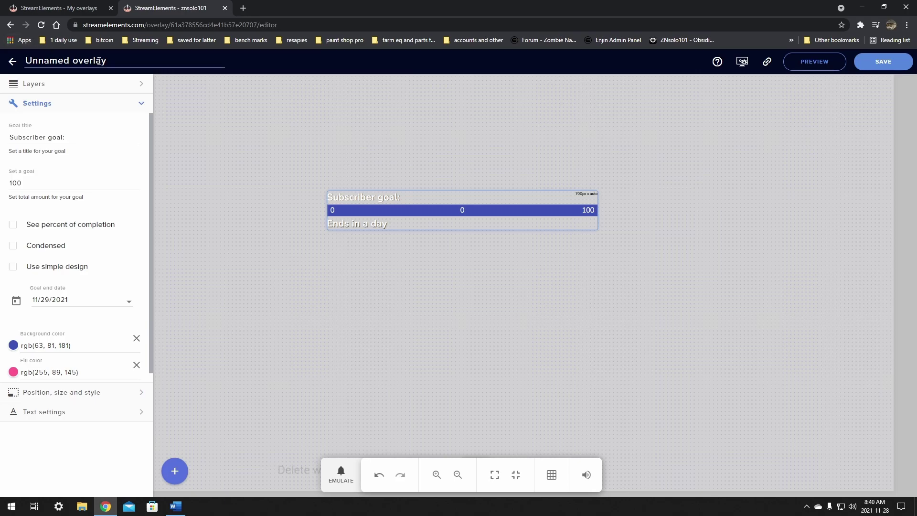
double_click(28, 183)
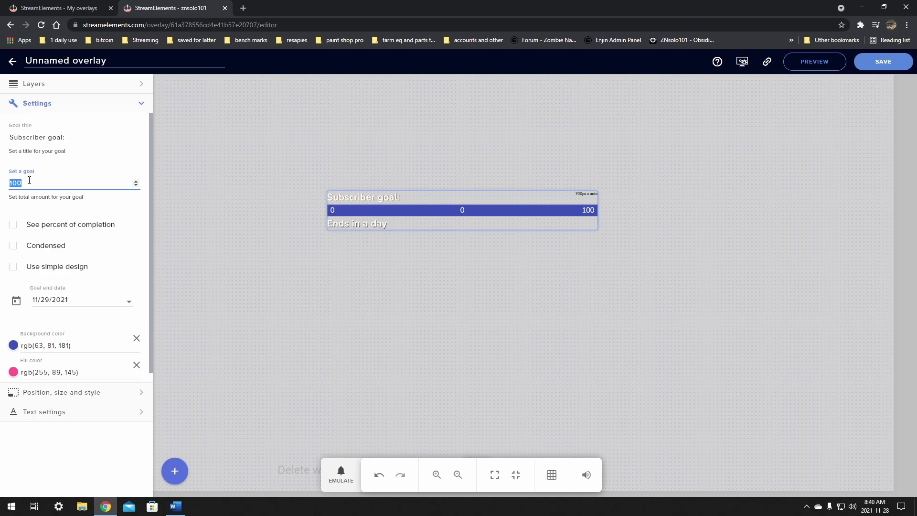
text(5)
click(12, 267)
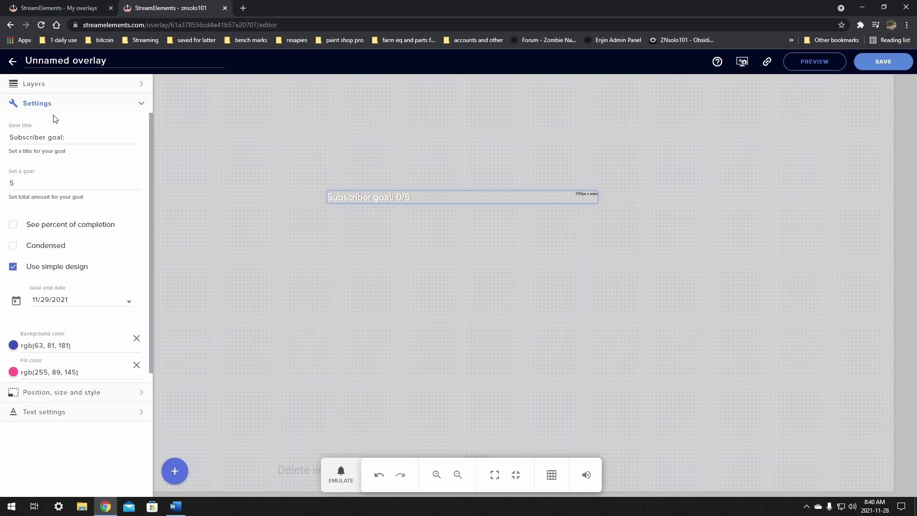
Step: Retitle the goal 'Sub goal:', drop simple design, enable percent and Condensed, and enlarge the bar
drag(47, 138, 32, 138)
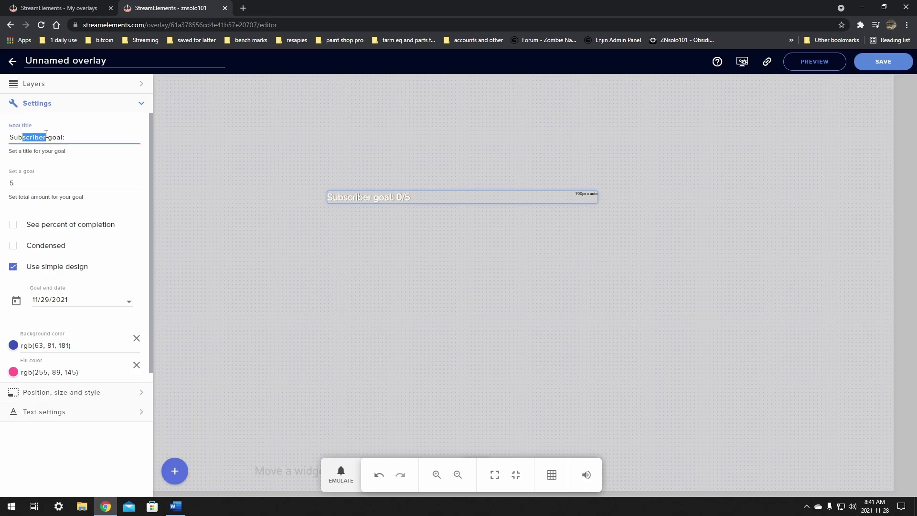
key(BackSpace)
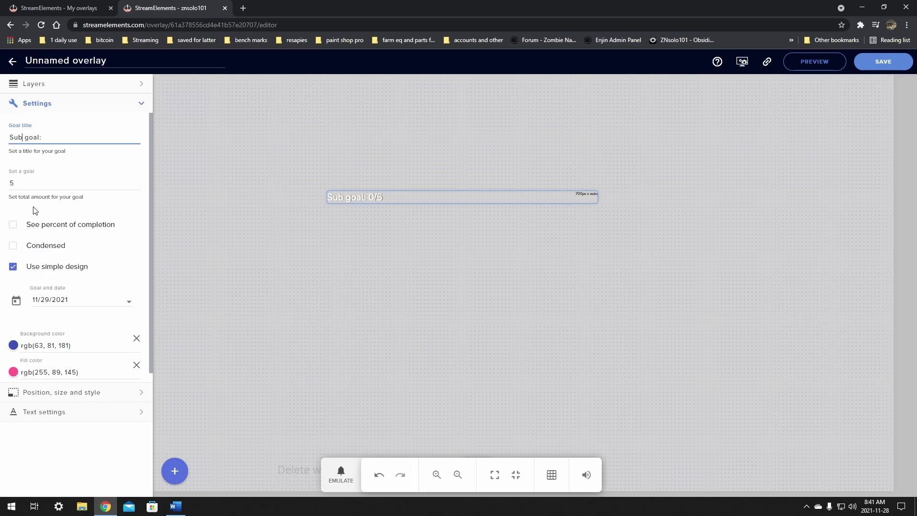
click(14, 267)
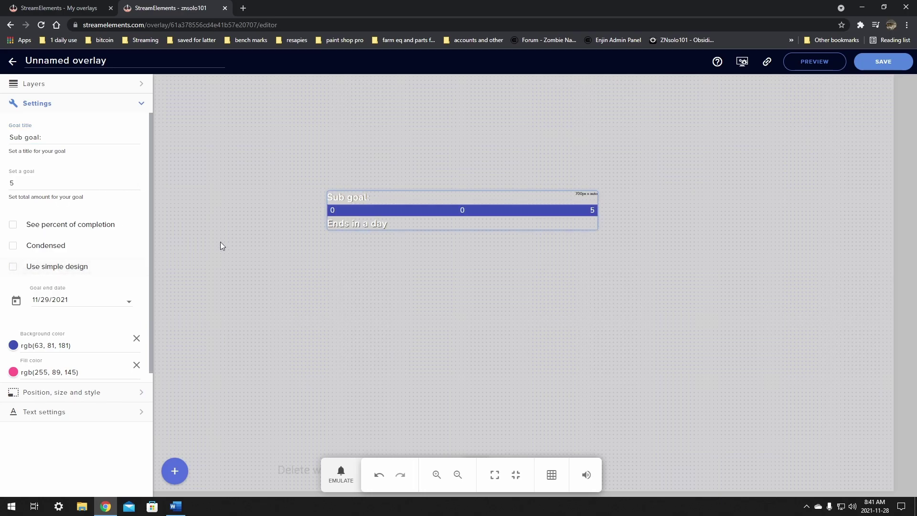
click(13, 226)
click(14, 246)
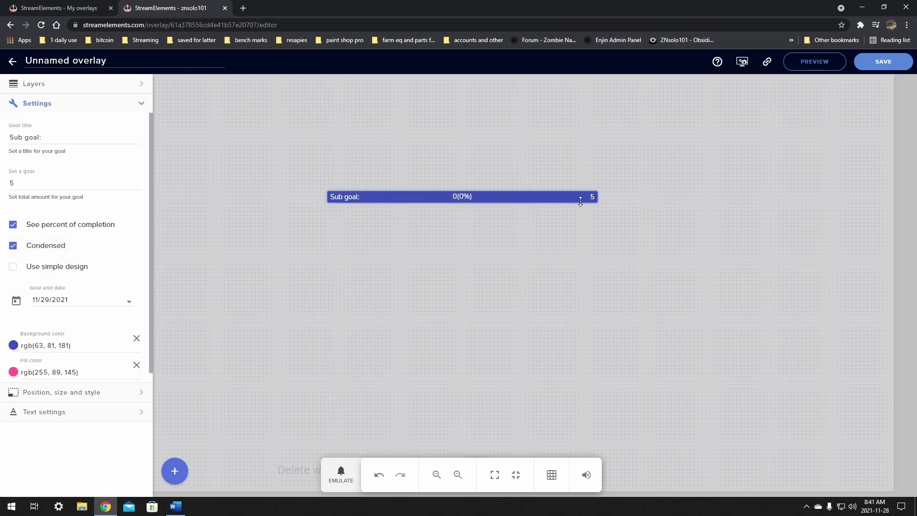
drag(556, 197, 645, 244)
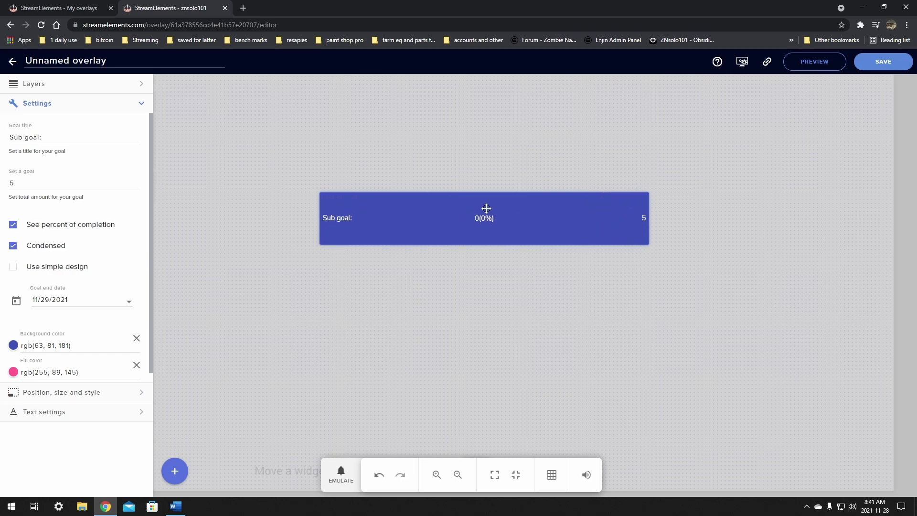
mouse_move(486, 208)
mouse_down()
mouse_move(487, 201)
mouse_move(485, 213)
mouse_up()
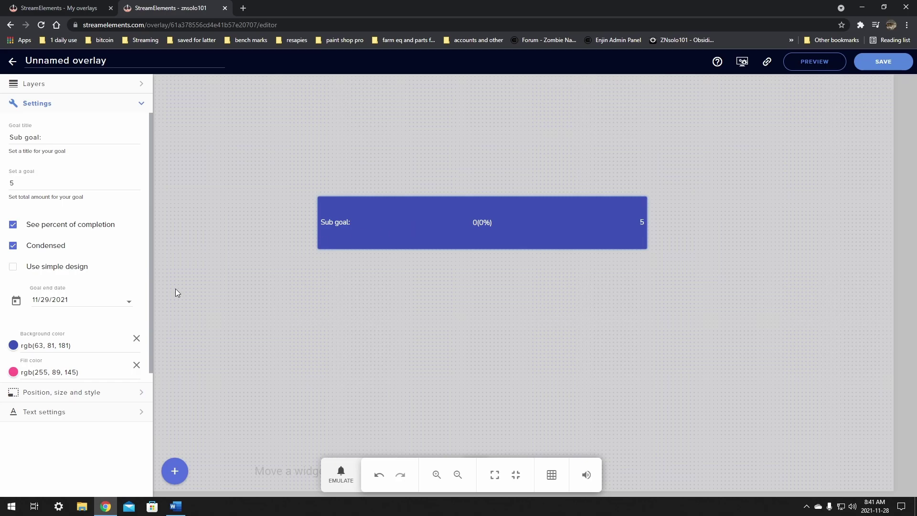
Step: Set the bar background to rgb(44, 65, 177), leaving the pink fill rgb(255, 89, 145)
scroll(14, 345, down, 1)
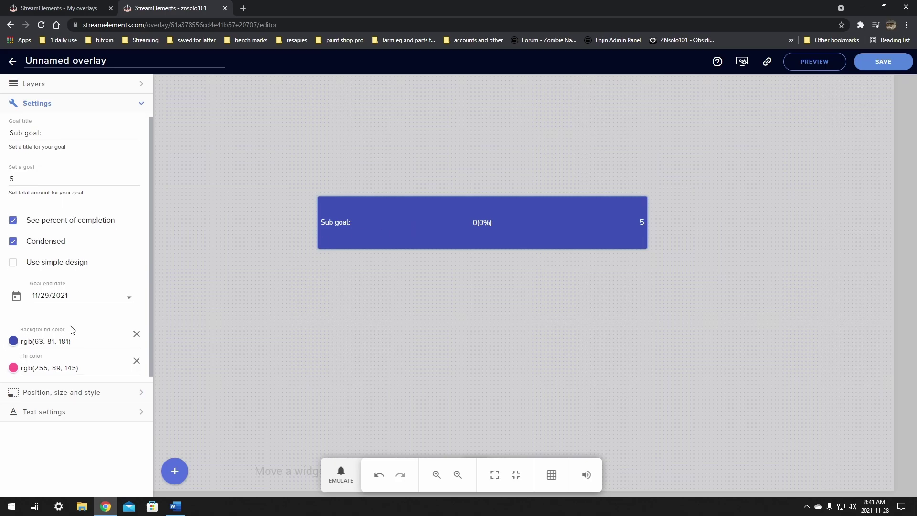
click(13, 336)
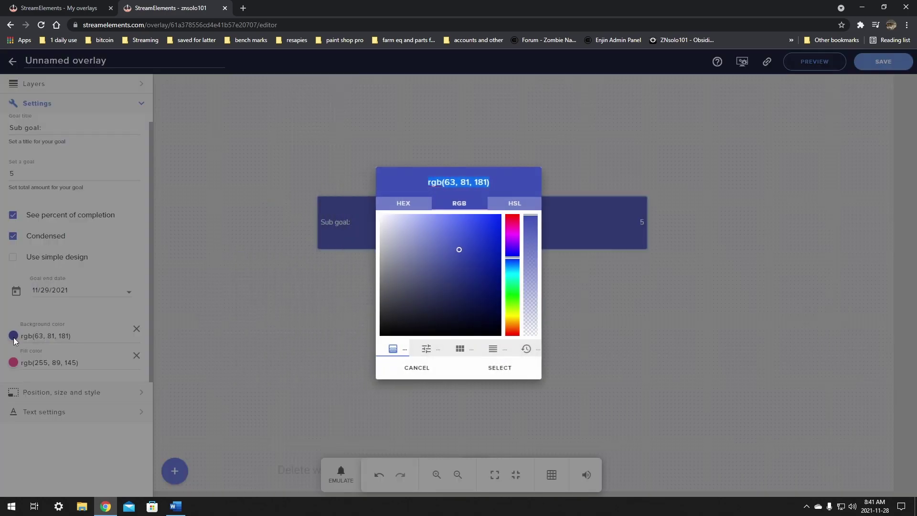
click(470, 251)
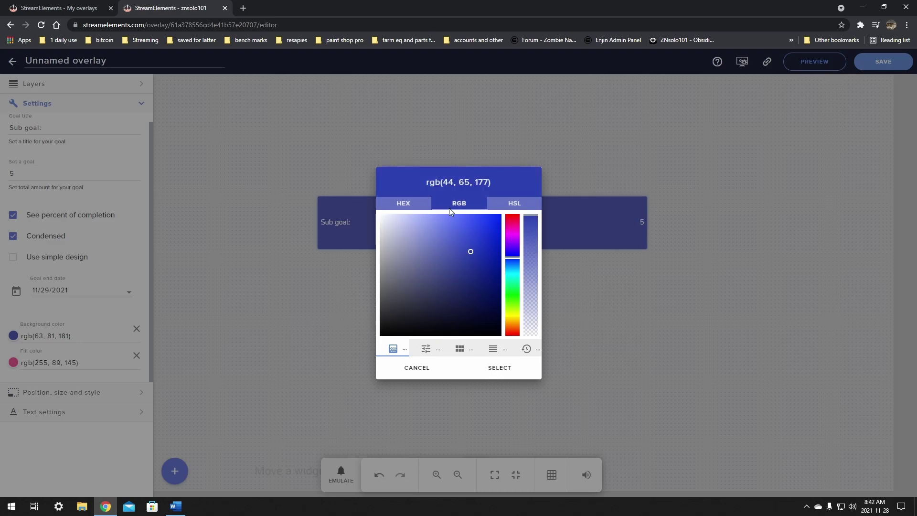
click(508, 371)
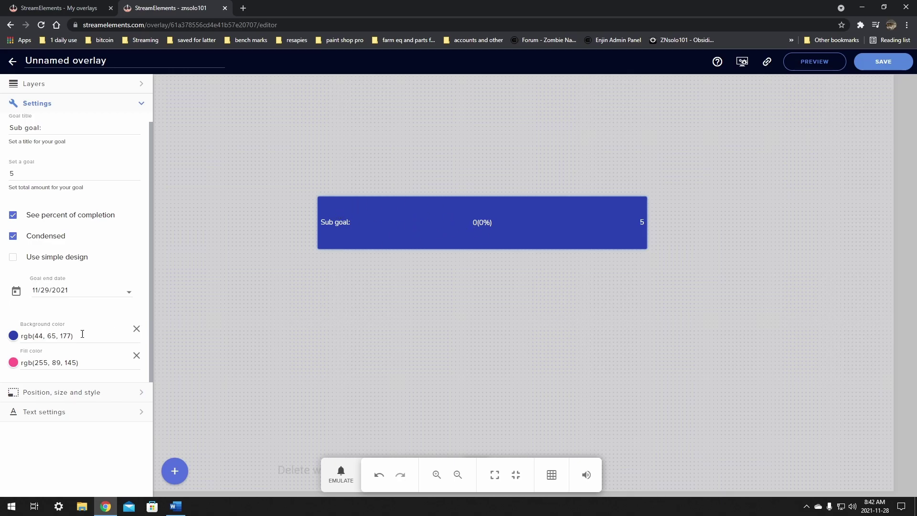
click(13, 363)
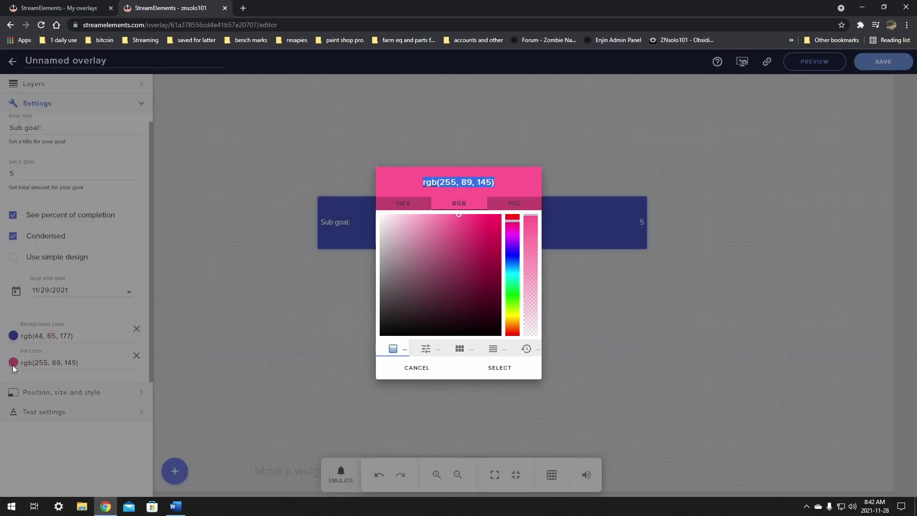
click(416, 371)
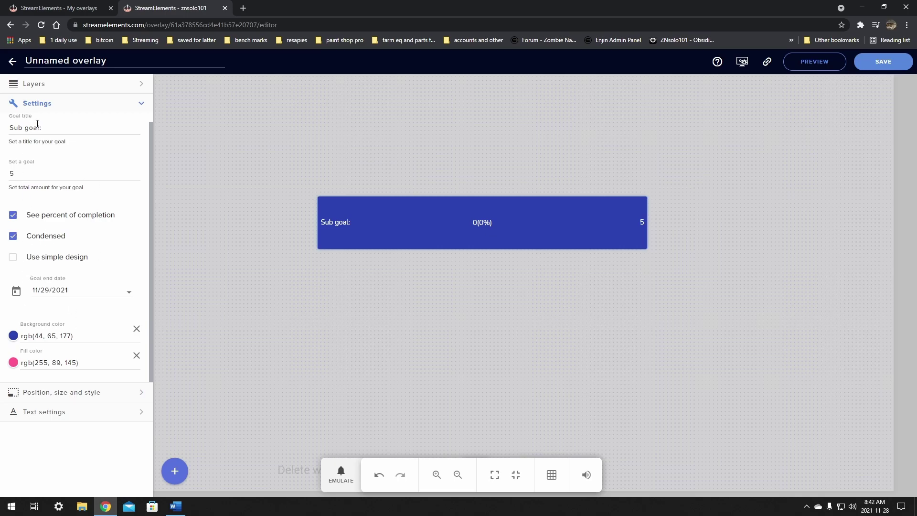
mouse_move(492, 225)
mouse_down()
mouse_move(485, 206)
mouse_move(491, 224)
mouse_up()
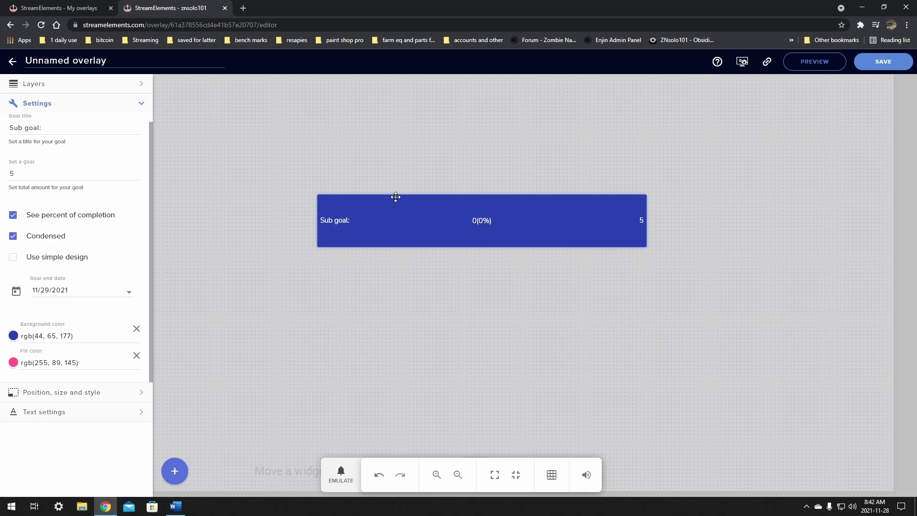
Step: In Text settings, raise the main text Size from 24 to 31
click(66, 413)
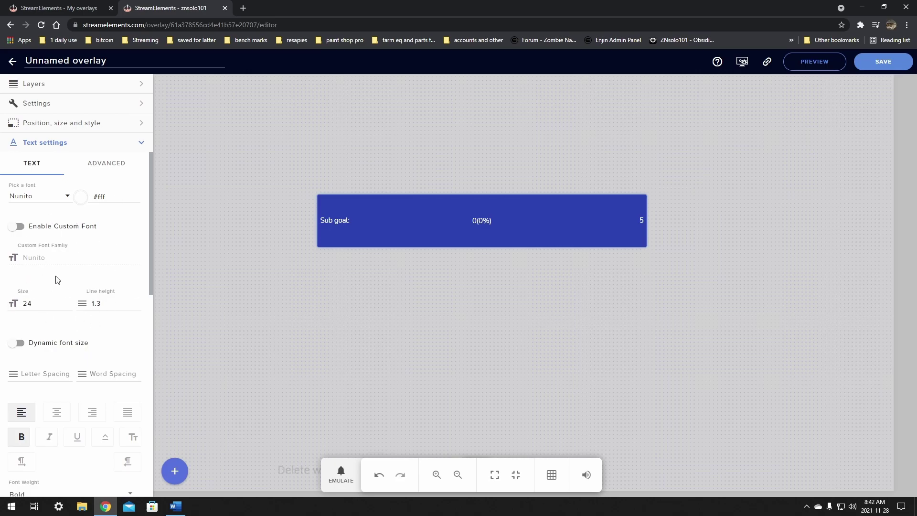
double_click(68, 301)
click(69, 302)
click(68, 301)
click(68, 301)
click(68, 301)
click(68, 302)
scroll(56, 296, down, 4)
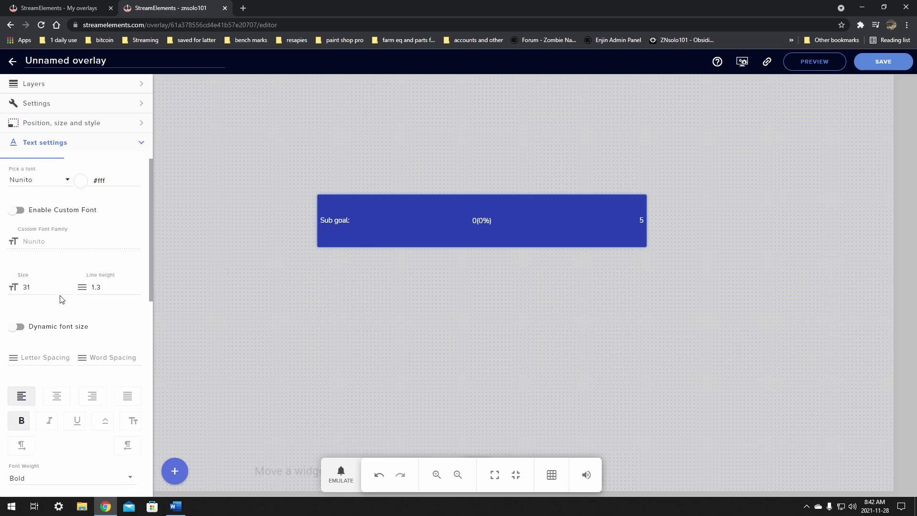
Step: Set the Secondary Text size to 36 and enable its black 1px text shadow
scroll(28, 353, down, 2)
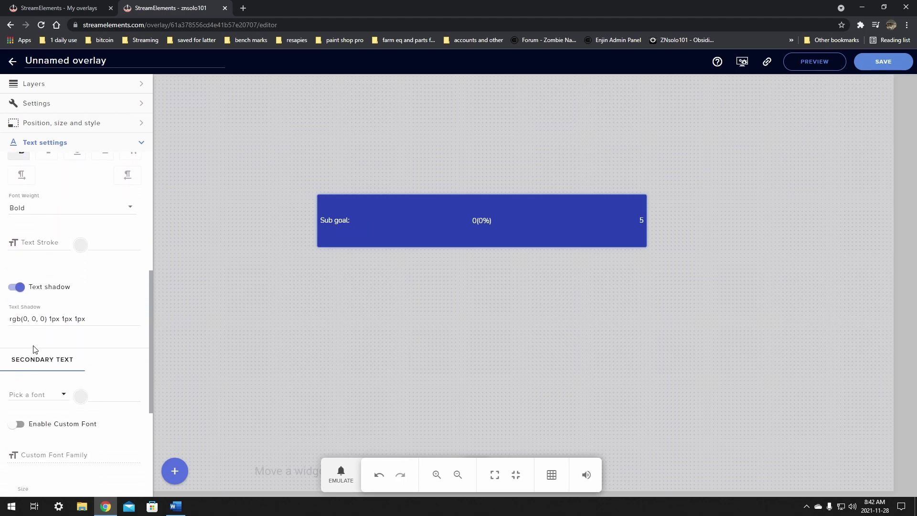
scroll(22, 361, down, 4)
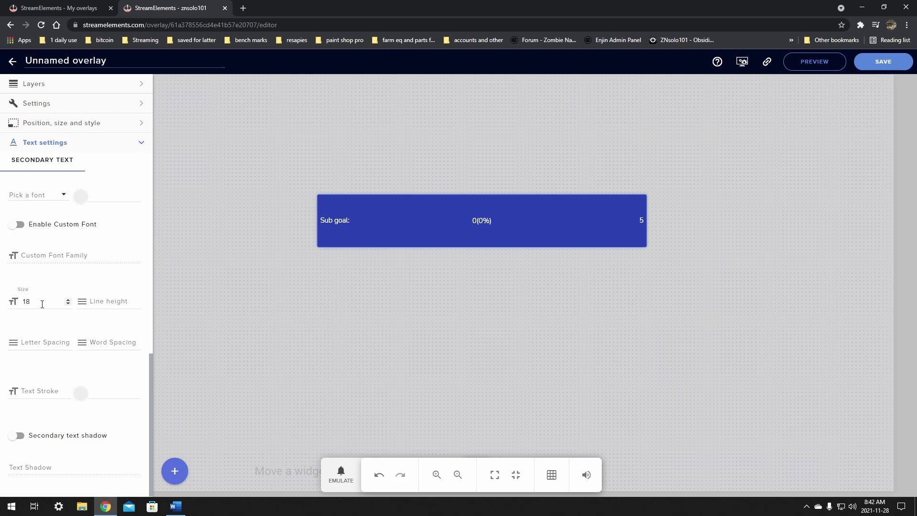
click(68, 300)
click(68, 300)
click(69, 300)
click(68, 300)
click(68, 300)
click(68, 300)
click(69, 300)
click(68, 300)
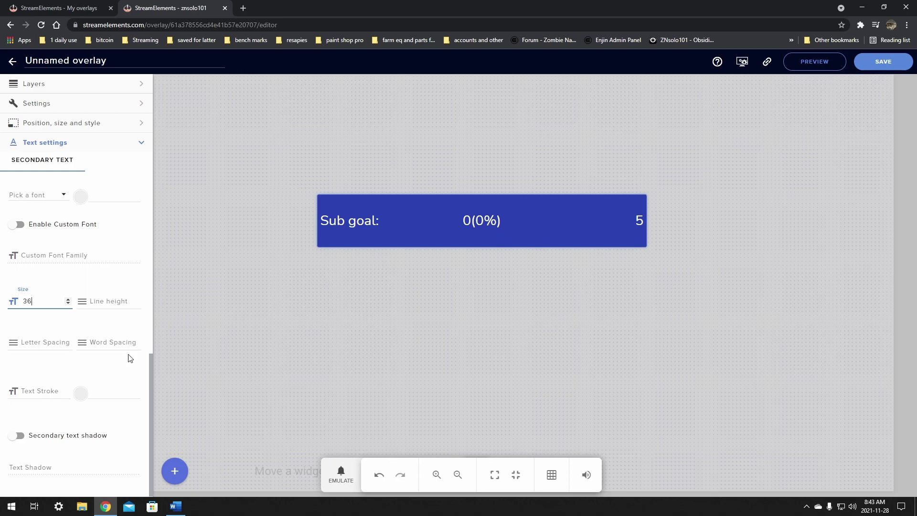
click(19, 436)
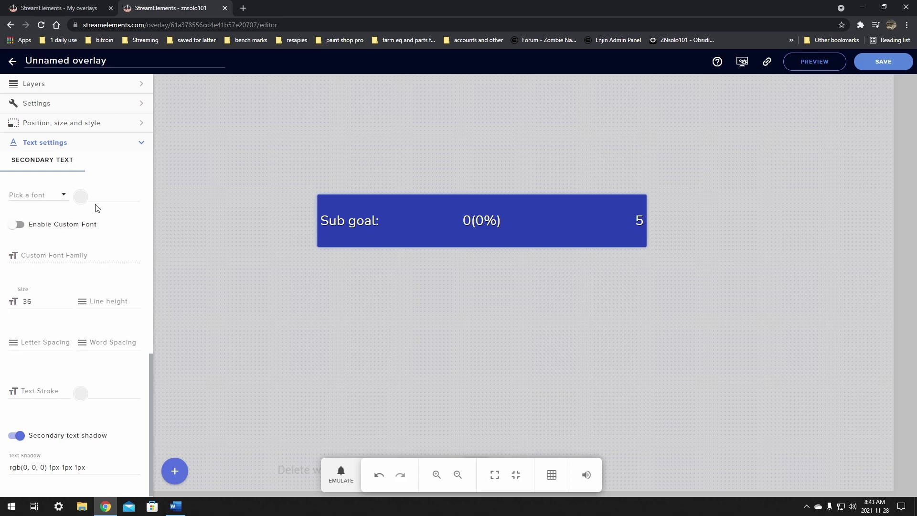
Step: Save the overlay as 'sub goal 2' and copy its overlay URL to the clipboard
click(879, 66)
click(396, 273)
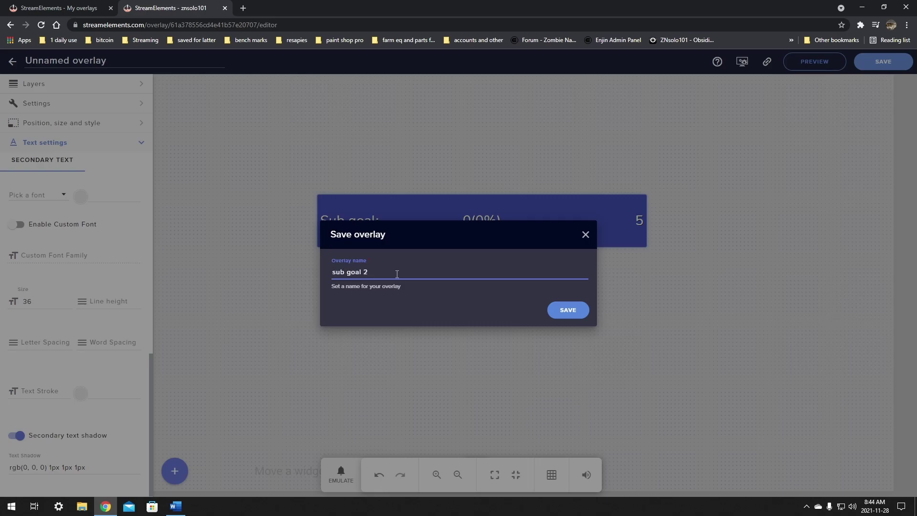
click(560, 313)
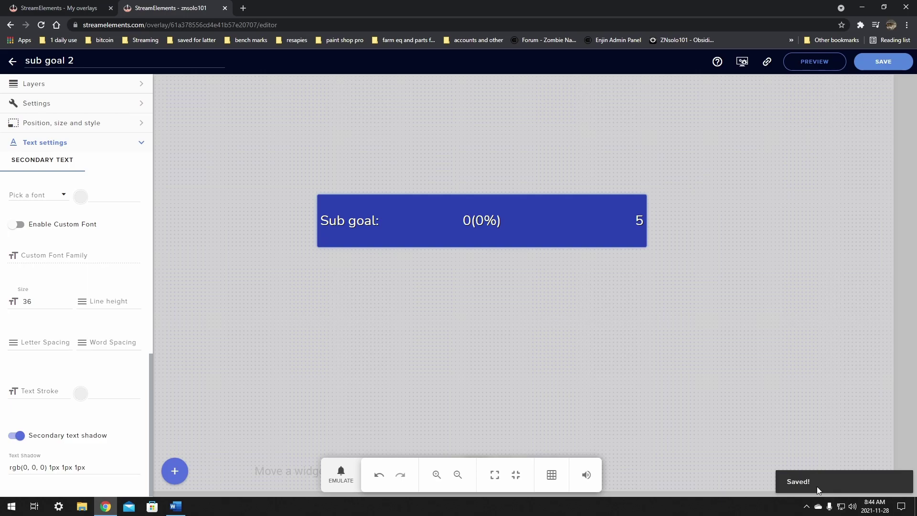
click(767, 62)
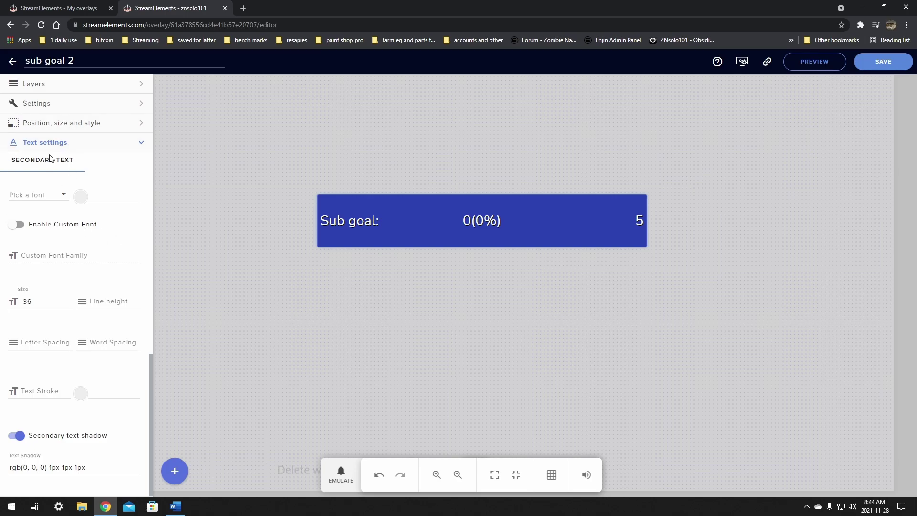
Step: Re-expand the goal settings and copy the sub goal 2 overlay URL to the clipboard
click(64, 105)
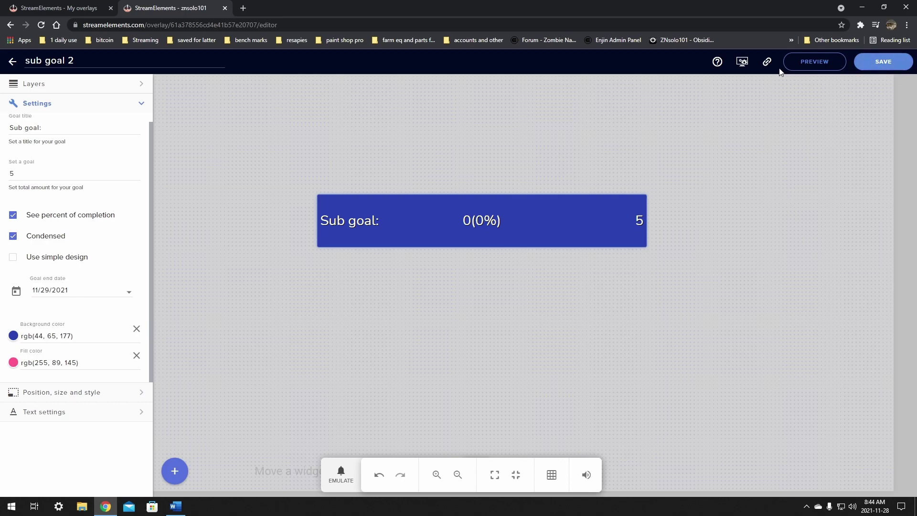
click(766, 64)
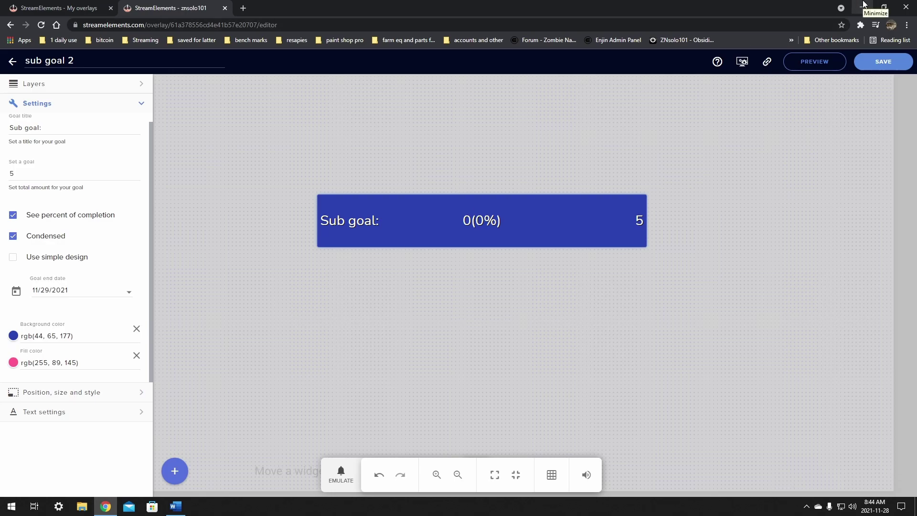
Step: Minimize Chrome, launch OBS Studio, and hide the old Browser 2 goal bar
click(864, 7)
double_click(19, 352)
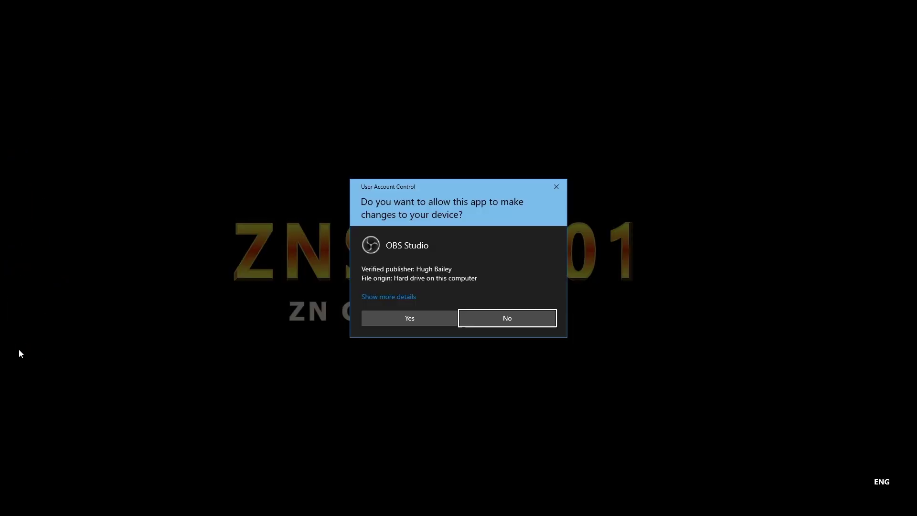
click(437, 319)
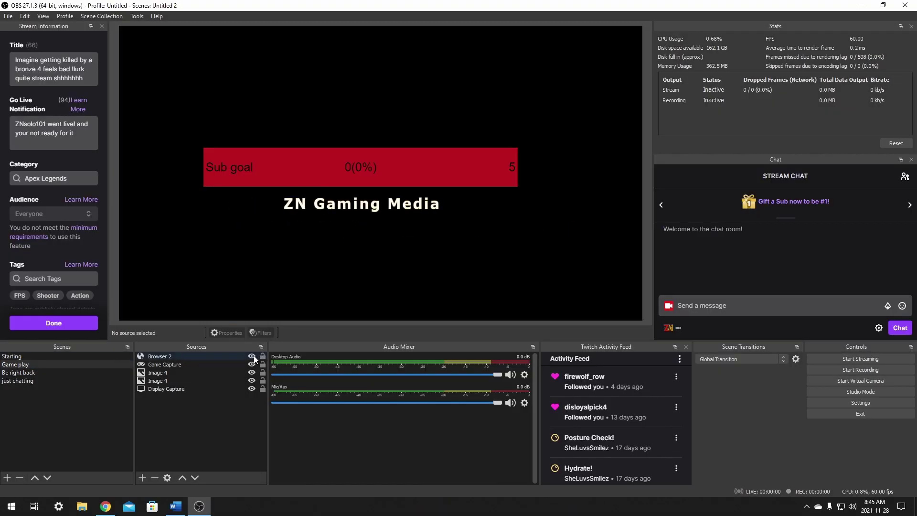
click(251, 356)
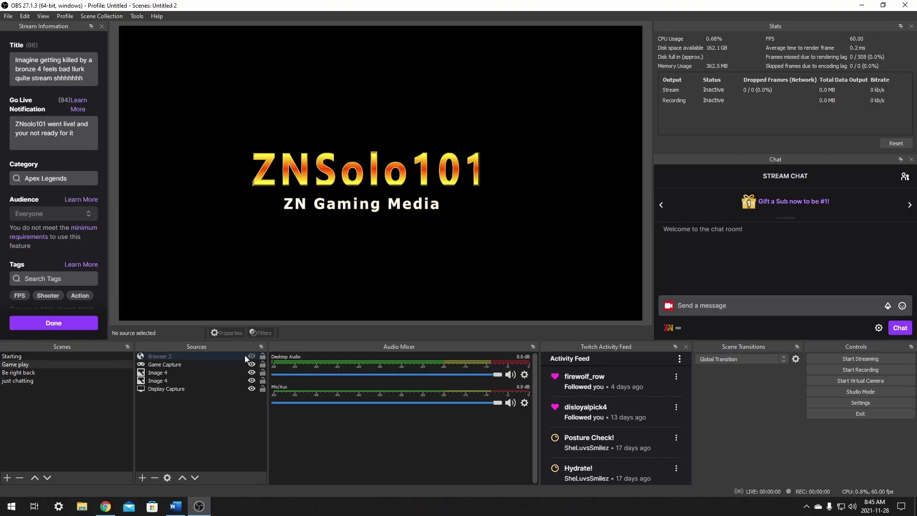
Step: Add a new Browser source to the scene and begin naming it 'sub'
click(142, 477)
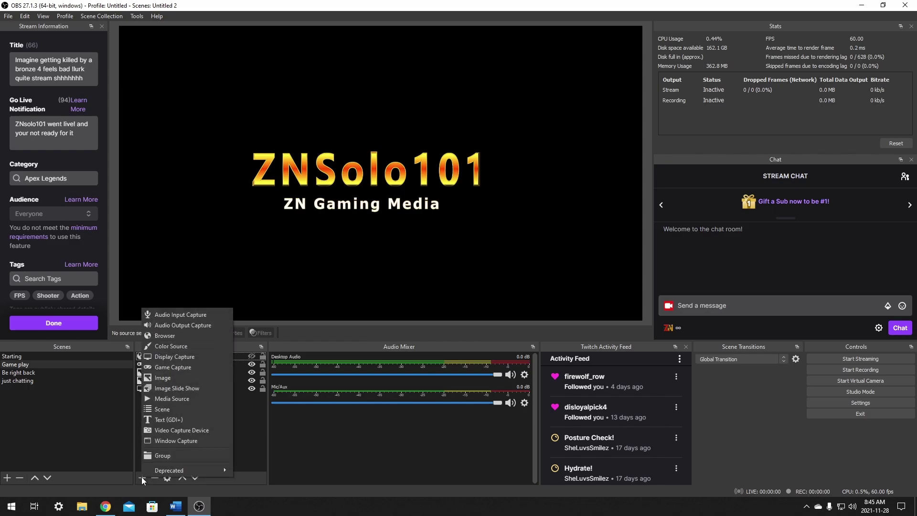
click(172, 337)
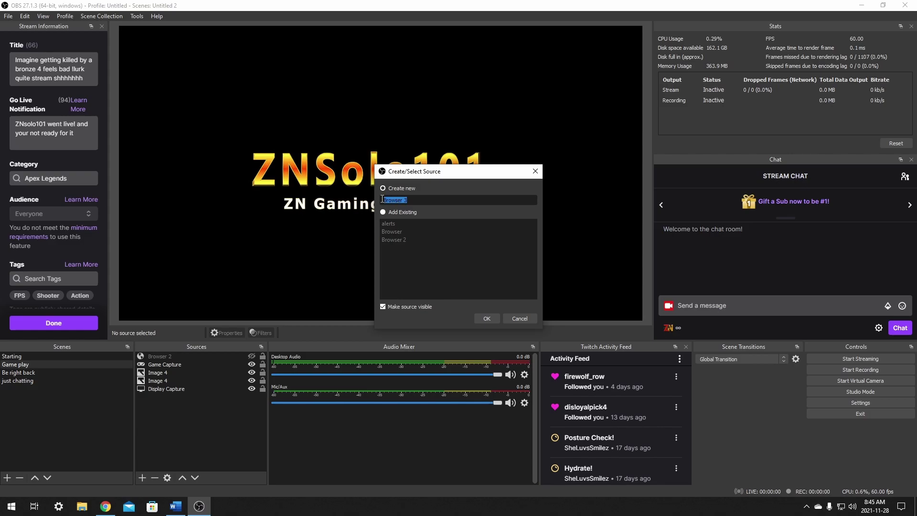
text(sub)
Step: Create the 'sub goal' browser source, paste the overlay link as its URL, then recopy the link
text(al)
click(487, 319)
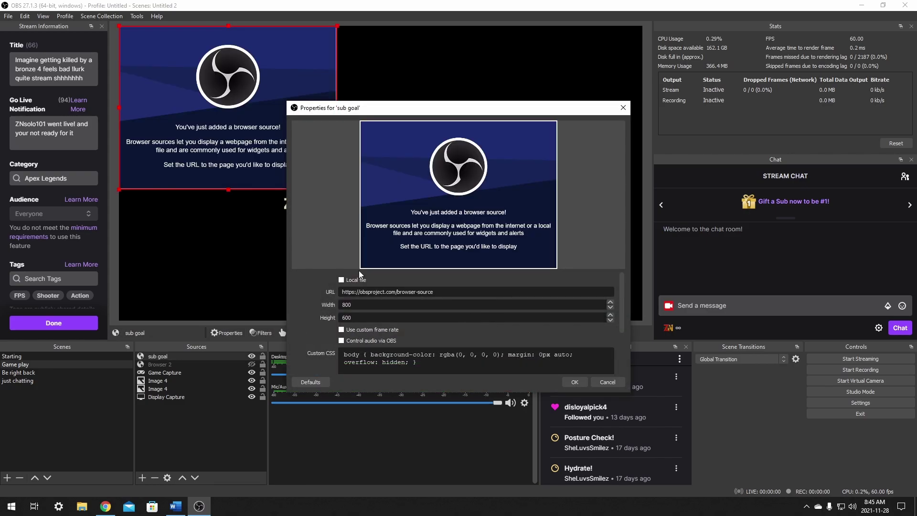
drag(444, 293, 309, 291)
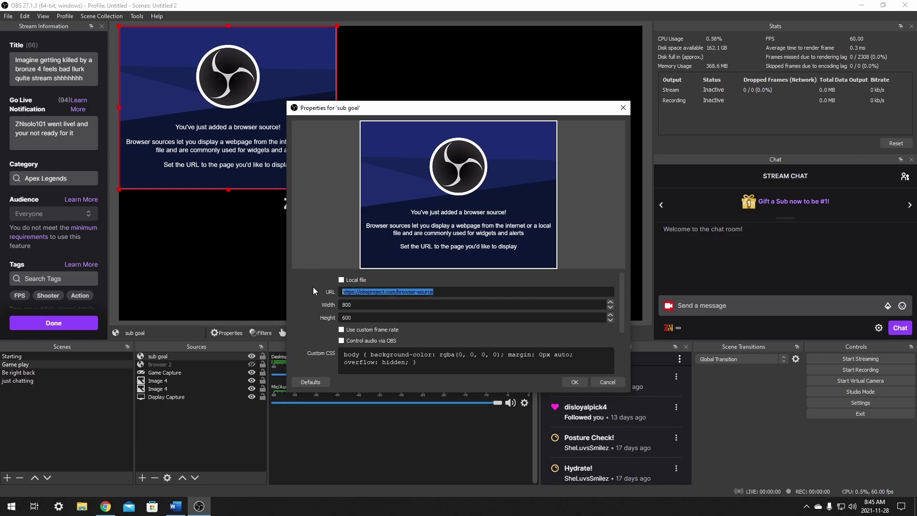
key(ctrl+v)
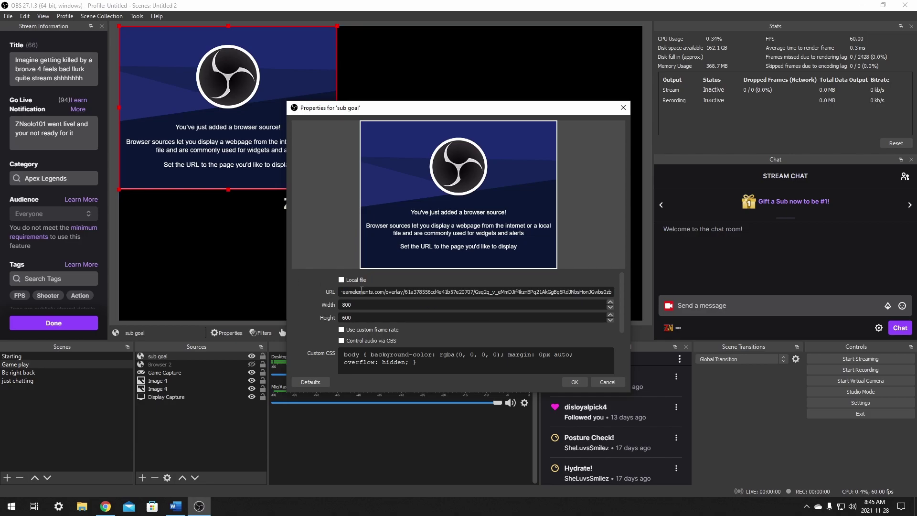
click(105, 506)
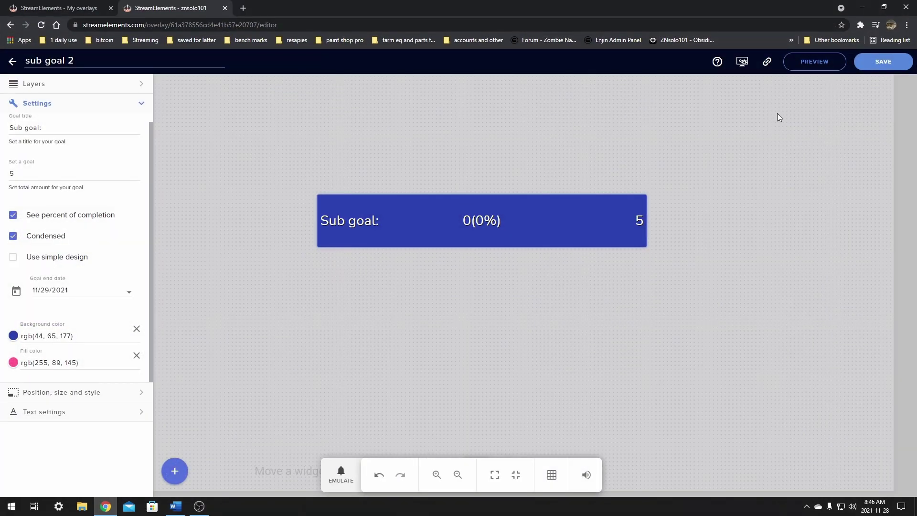
click(767, 65)
click(766, 64)
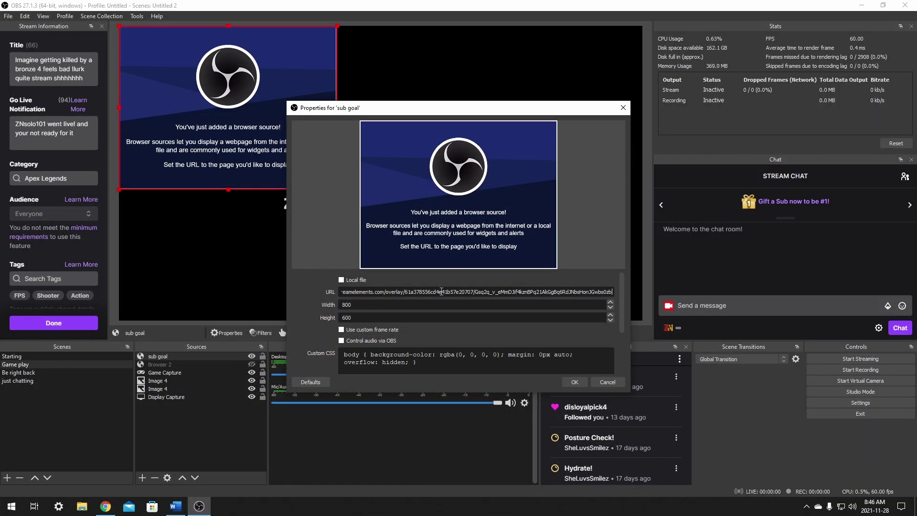
Step: Edit the source's width and height values, then nudge the goal bar slightly right and down
drag(358, 306, 334, 306)
text(1920)
drag(361, 318, 342, 319)
text(1)
click(106, 506)
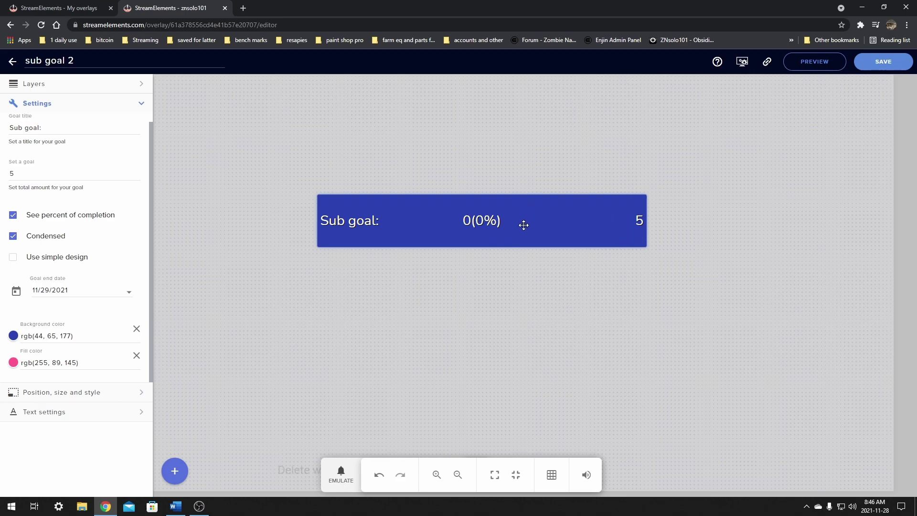
drag(522, 223, 553, 233)
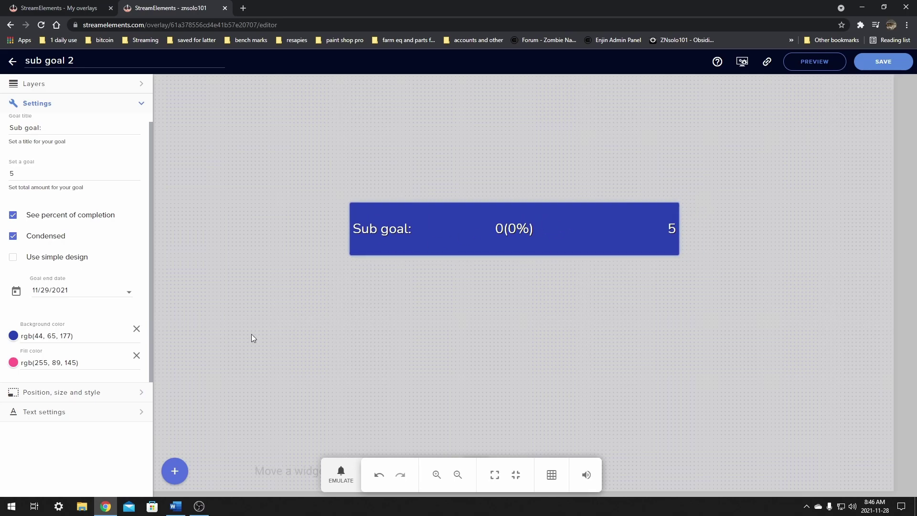
Step: In the sub goal properties, enable 'Refresh browser when scene becomes active' and confirm
mouse_move(210, 508)
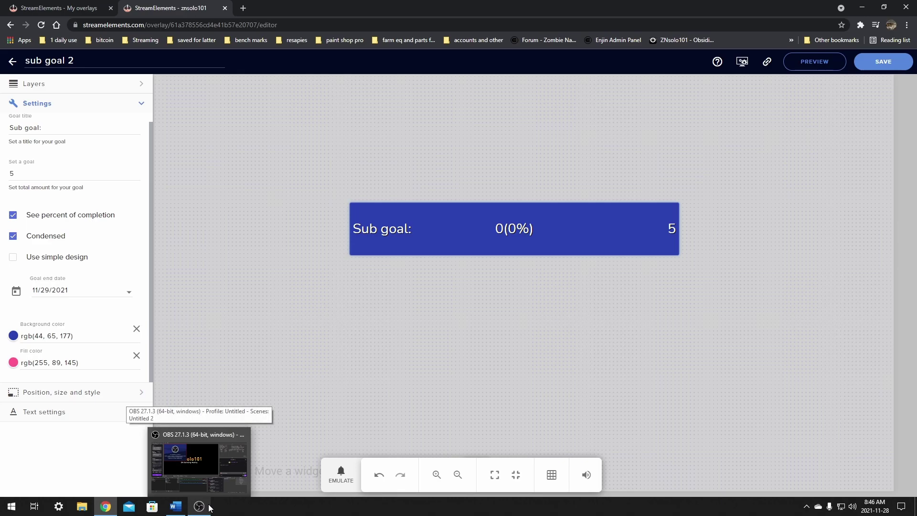
click(200, 507)
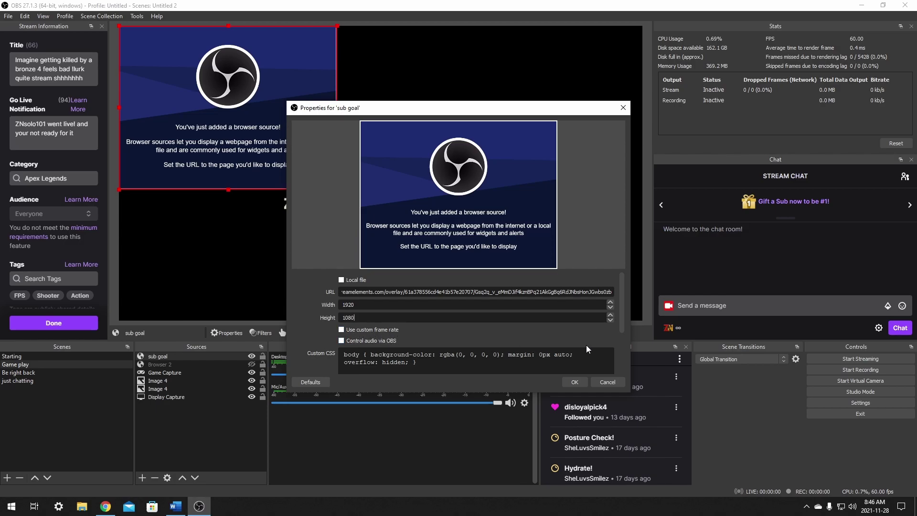
drag(622, 310, 623, 351)
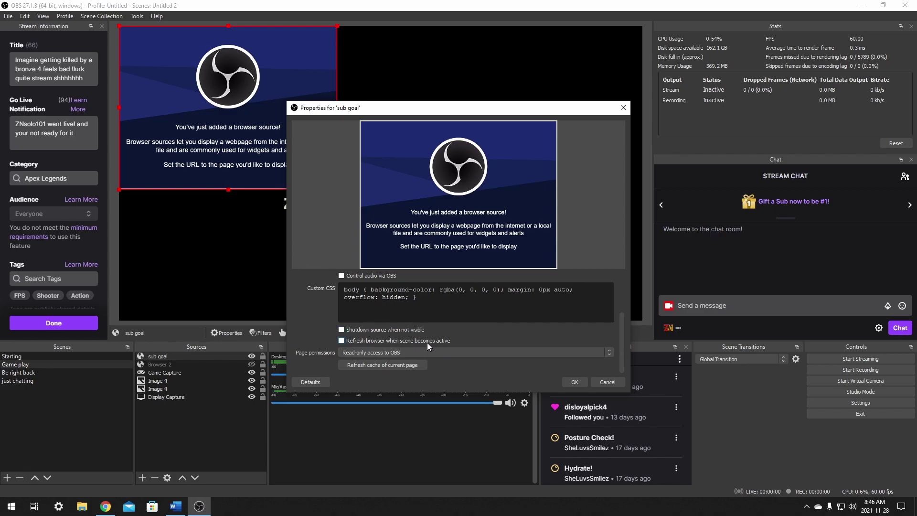
click(342, 342)
click(574, 382)
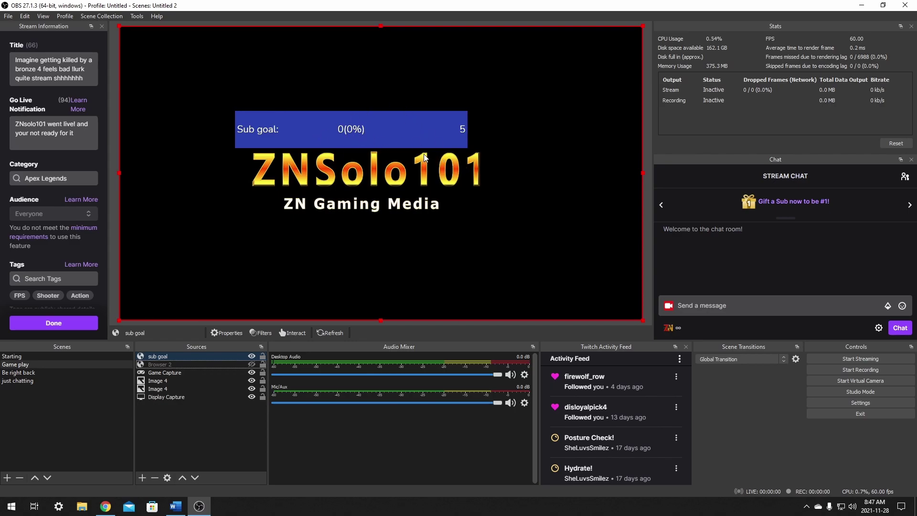
Step: Nudge the Sub goal bar slightly left and down in the overlay editor and save it
click(106, 506)
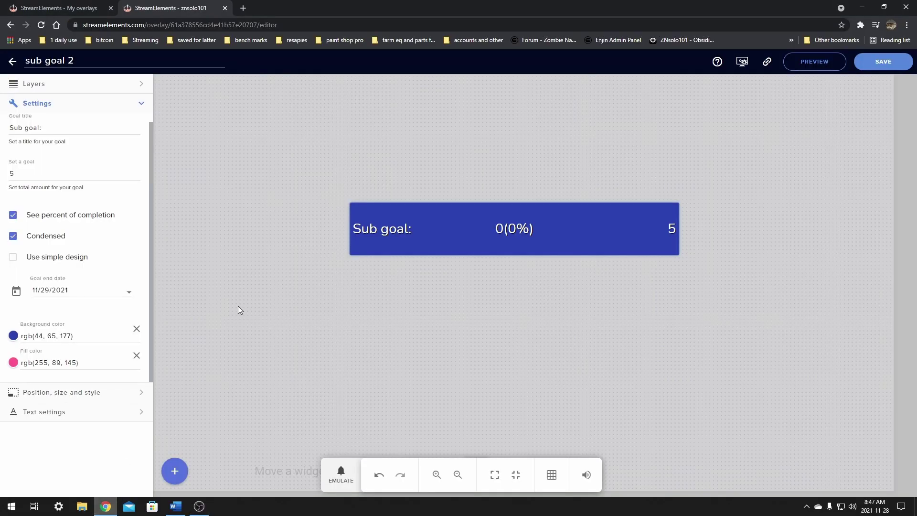
drag(471, 229, 465, 237)
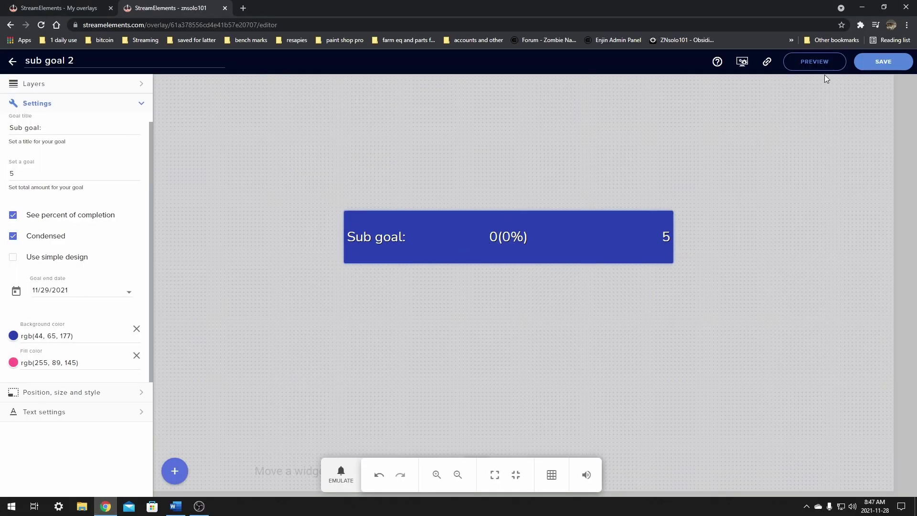
click(883, 61)
Step: Move and resize the sub goal source to sit just above the ZNSolo101 logo, then return to StreamElements
click(862, 7)
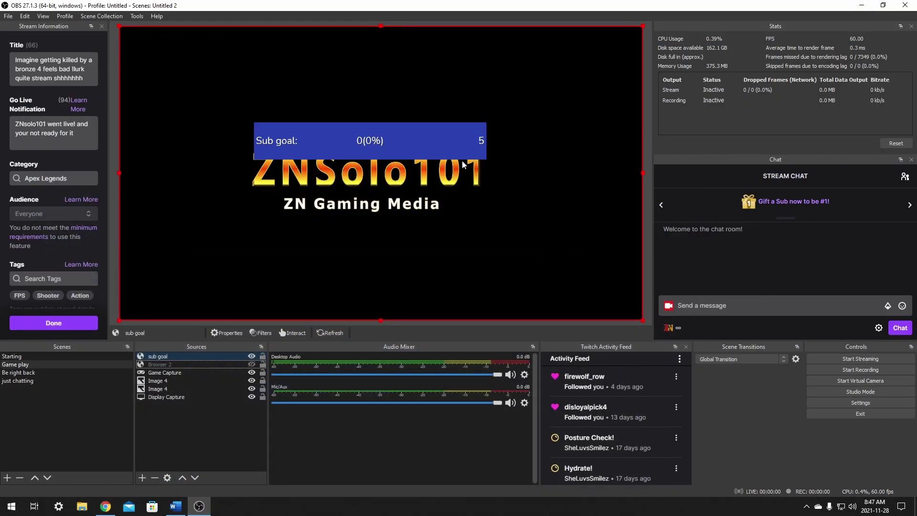
drag(399, 145, 517, 185)
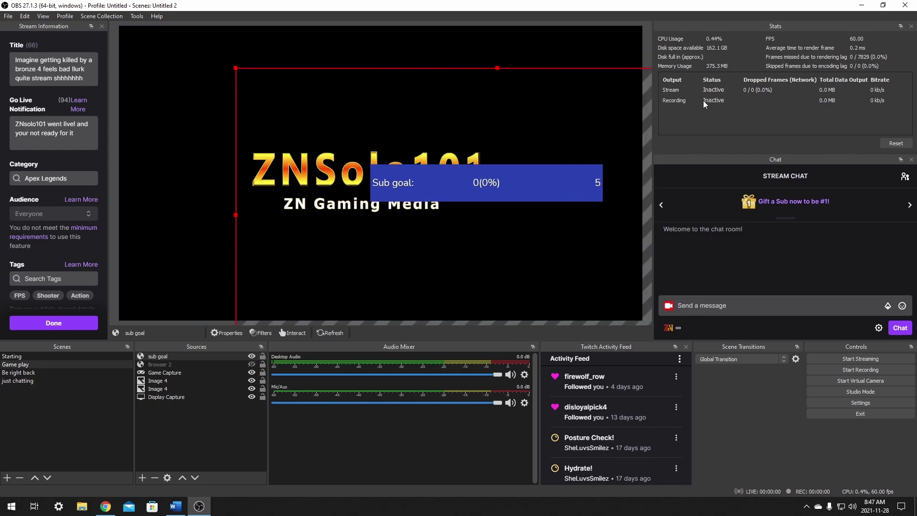
drag(520, 115, 396, 75)
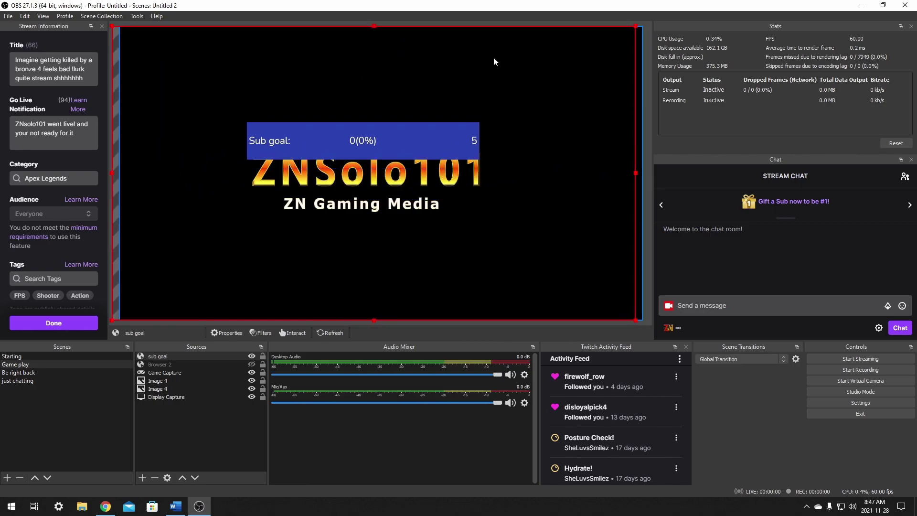
drag(634, 26, 348, 183)
drag(277, 257, 565, 260)
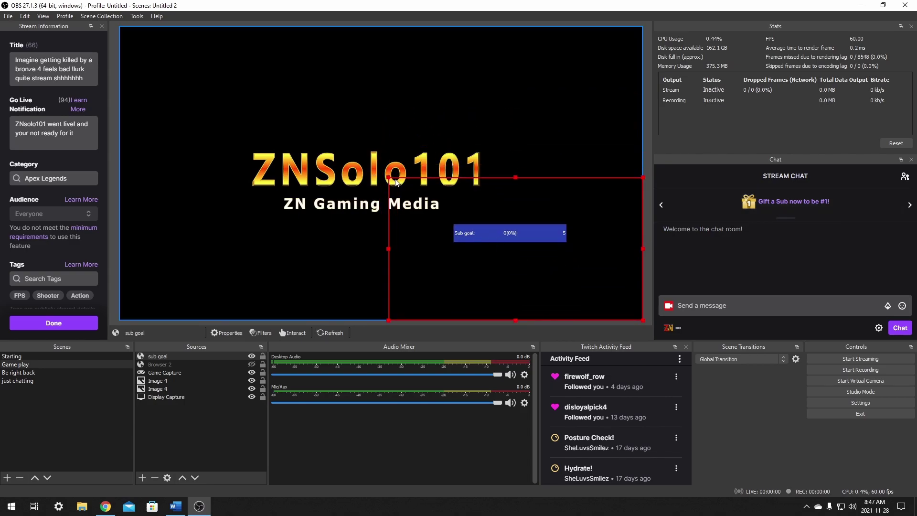
drag(389, 178, 118, 49)
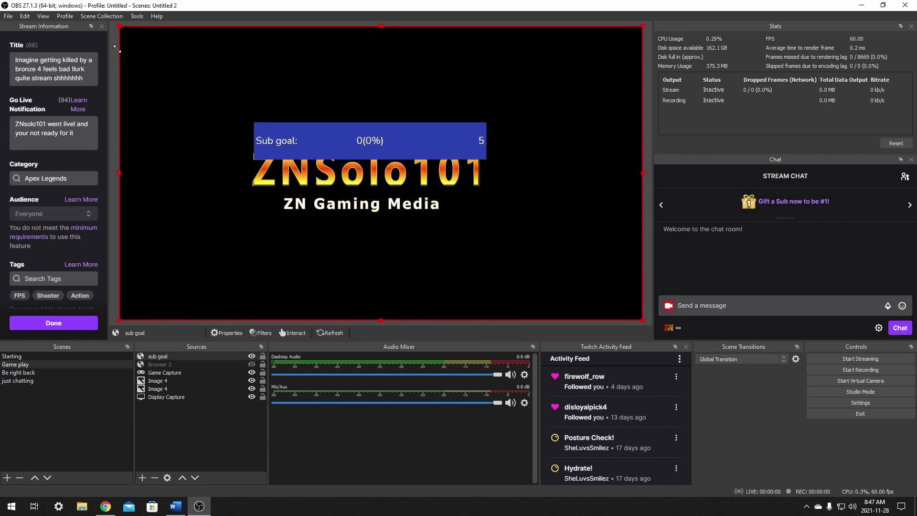
click(862, 7)
click(105, 506)
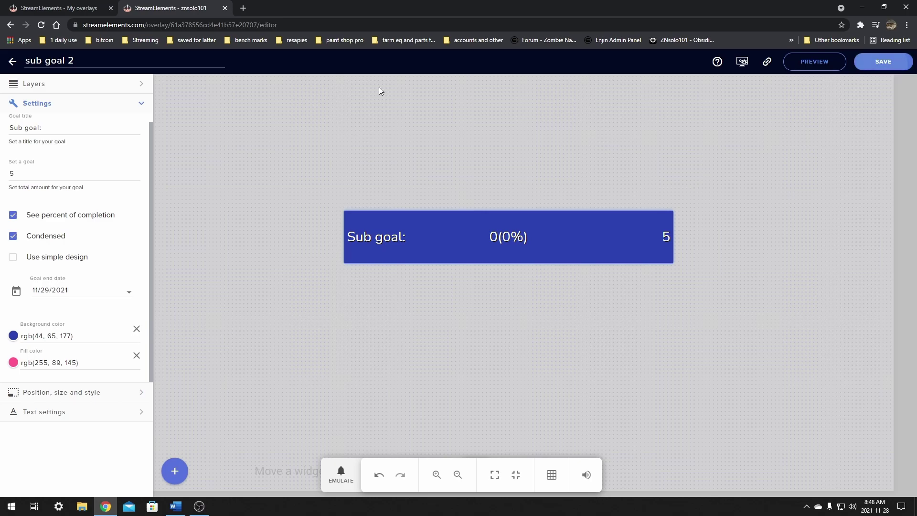
Step: Leave the overlay editor and open Widget data from Data & reports › Activity feed
click(13, 62)
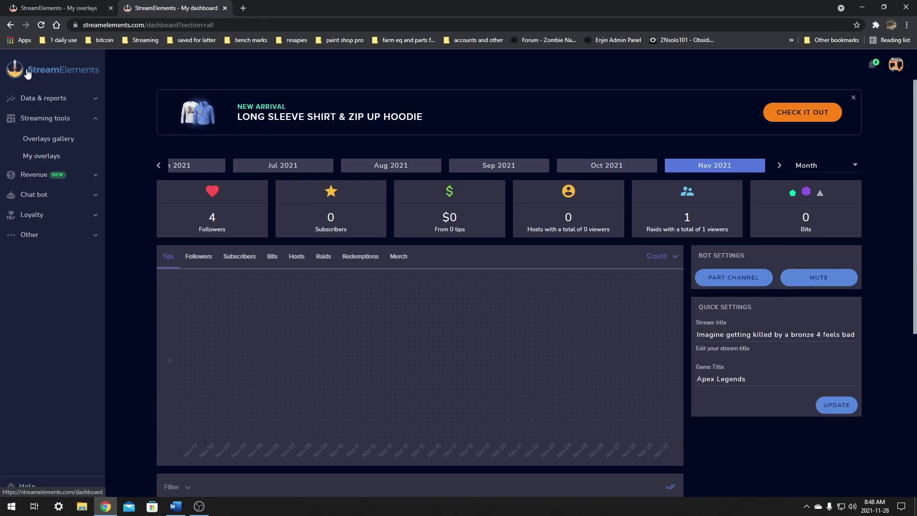
click(90, 101)
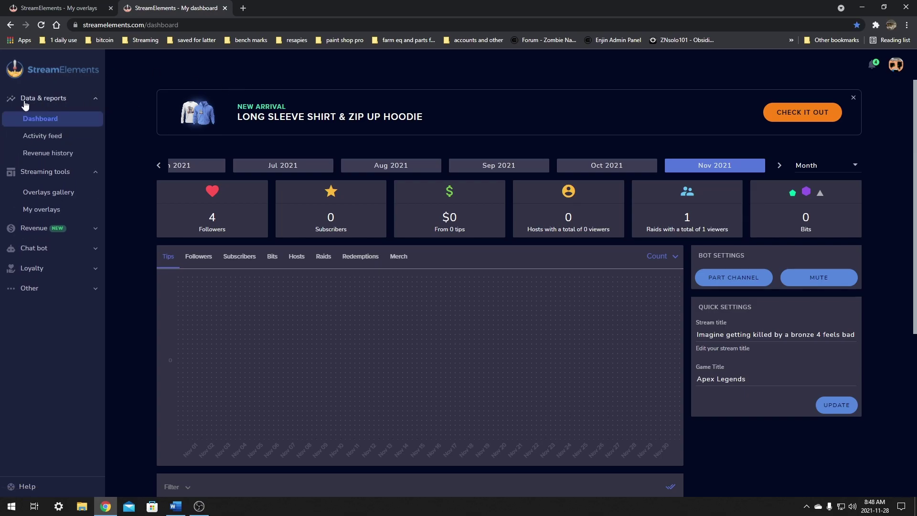
click(42, 137)
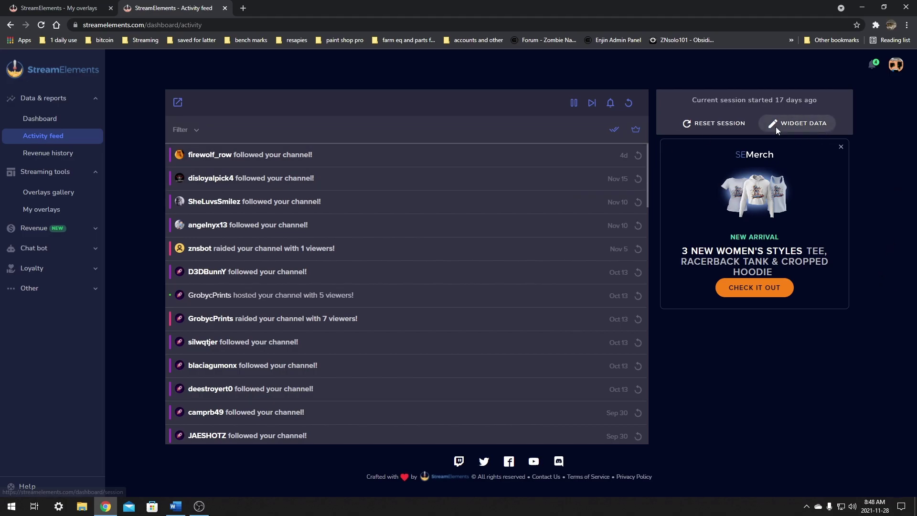
click(807, 128)
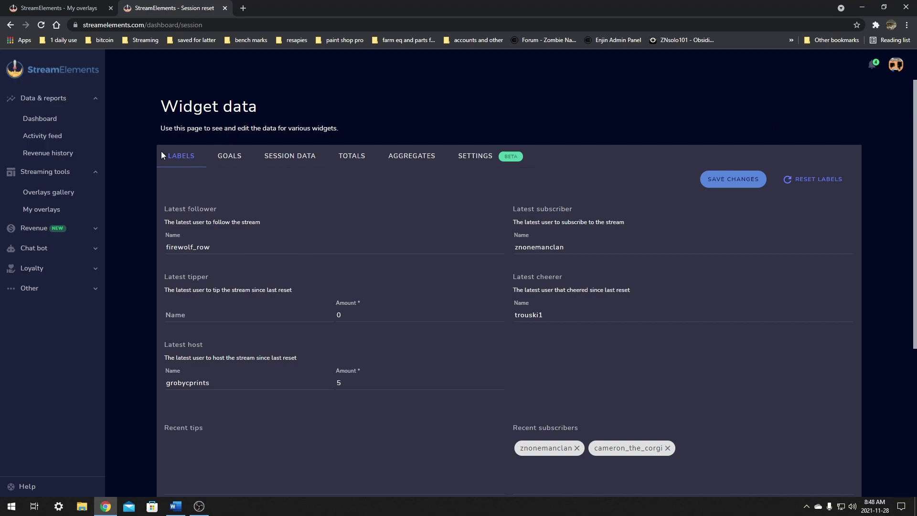
Step: On the Goals tab, reset all goals, confirm, and check the subscription goal reads 0
click(231, 159)
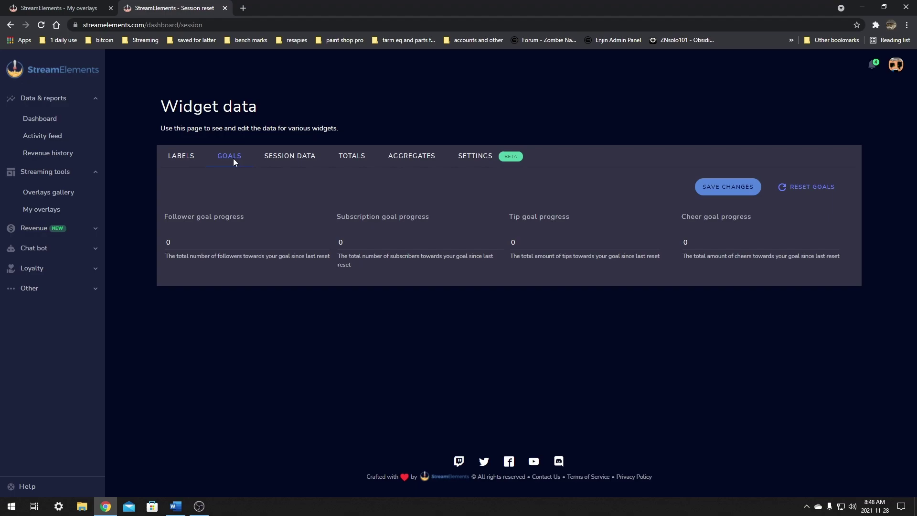
click(803, 190)
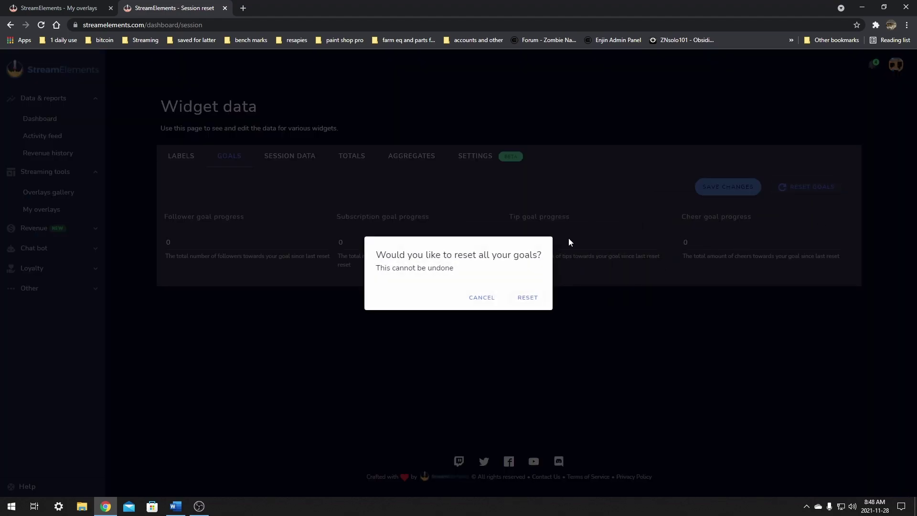
click(533, 302)
click(337, 241)
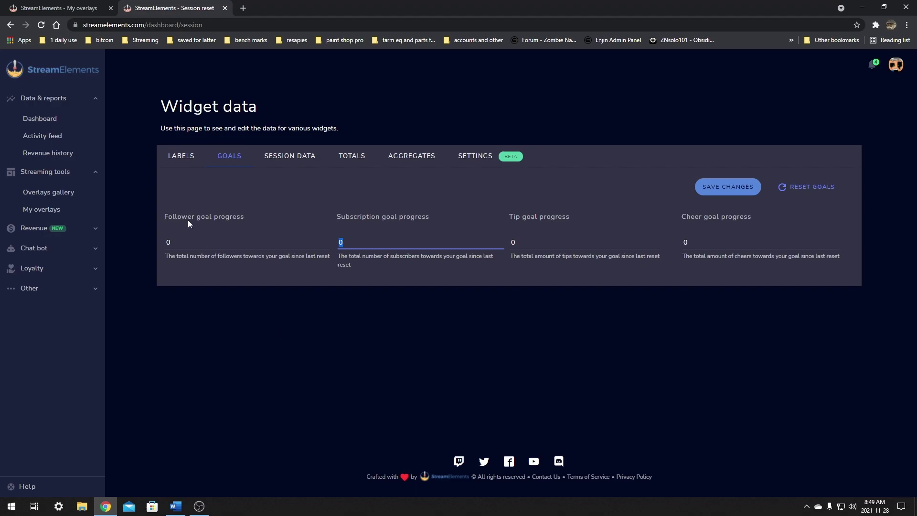
click(477, 160)
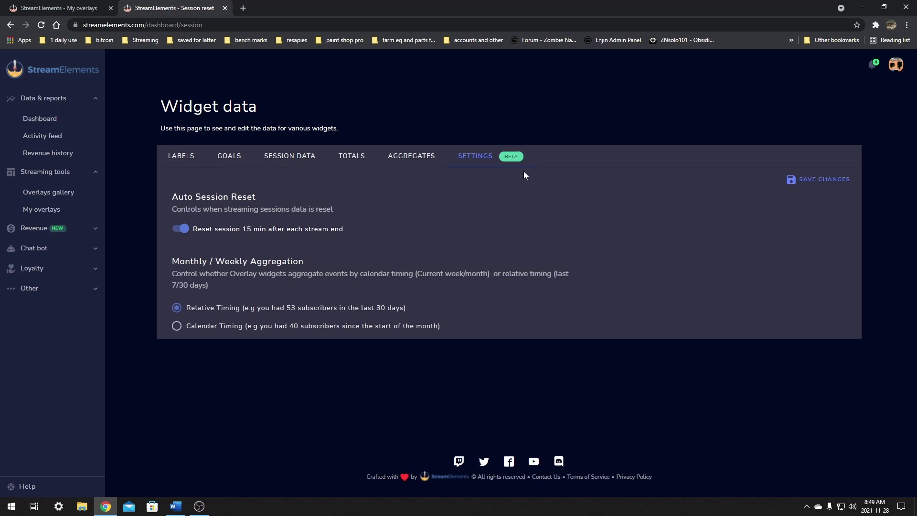
click(233, 156)
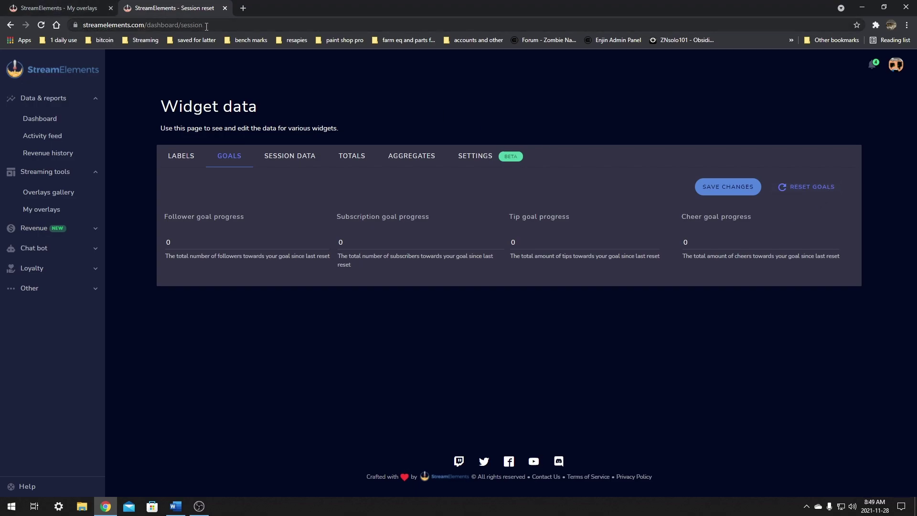
Step: Download the OBS.Live installer from the StreamElements account menu
click(198, 507)
click(867, 7)
click(896, 65)
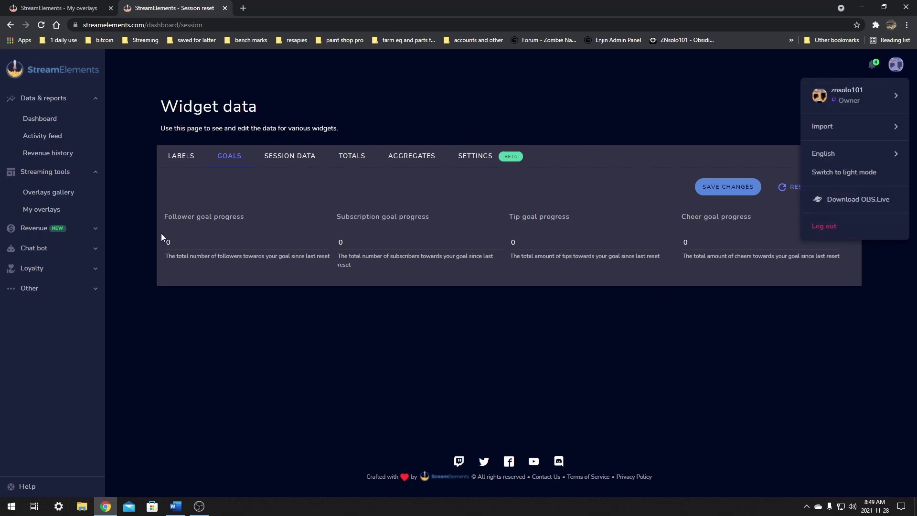
click(199, 506)
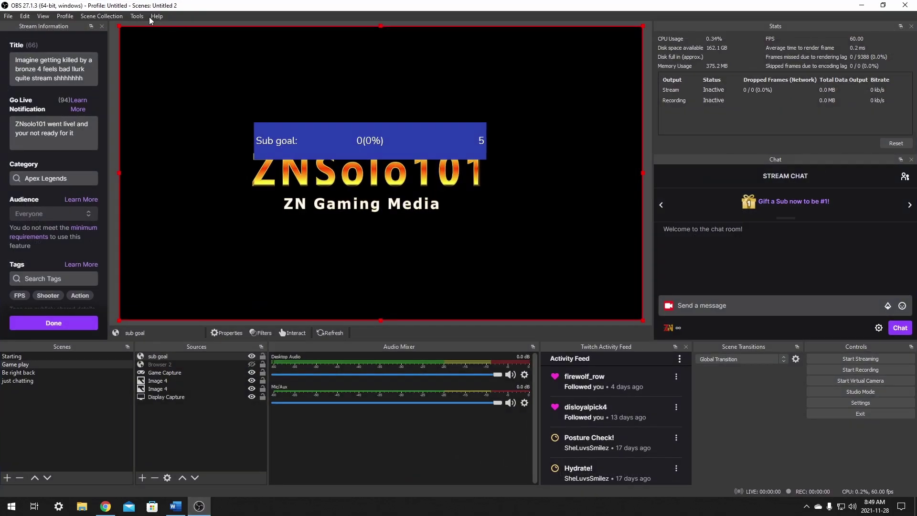
click(106, 506)
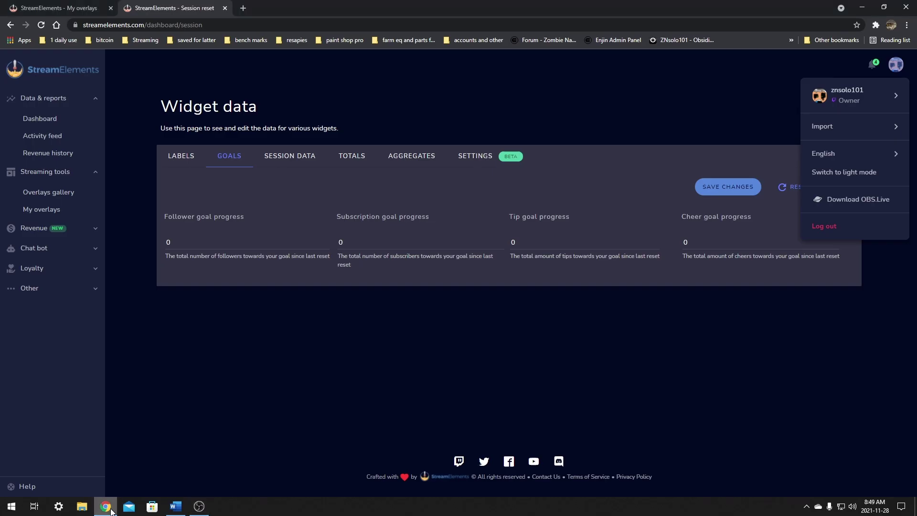
click(853, 199)
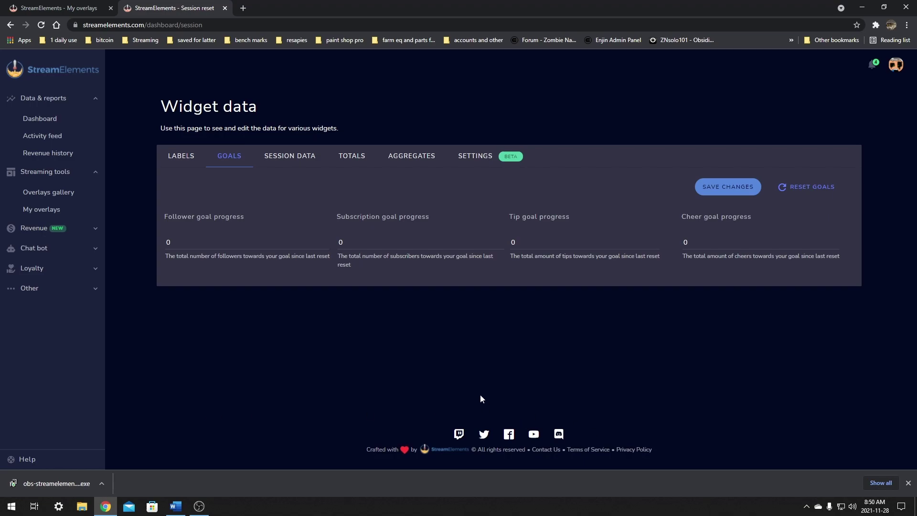
Step: Run the downloaded OBS.Live installer and approve the administrator prompt
click(102, 484)
click(111, 420)
click(387, 319)
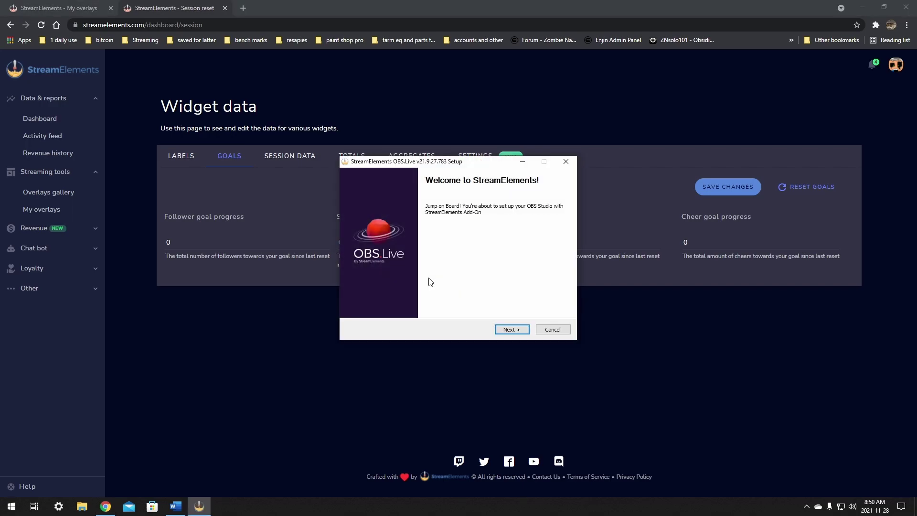
Step: Go through the OBS.Live wizard, accepting the license, installing, and finishing with OBS.Live launching
click(511, 329)
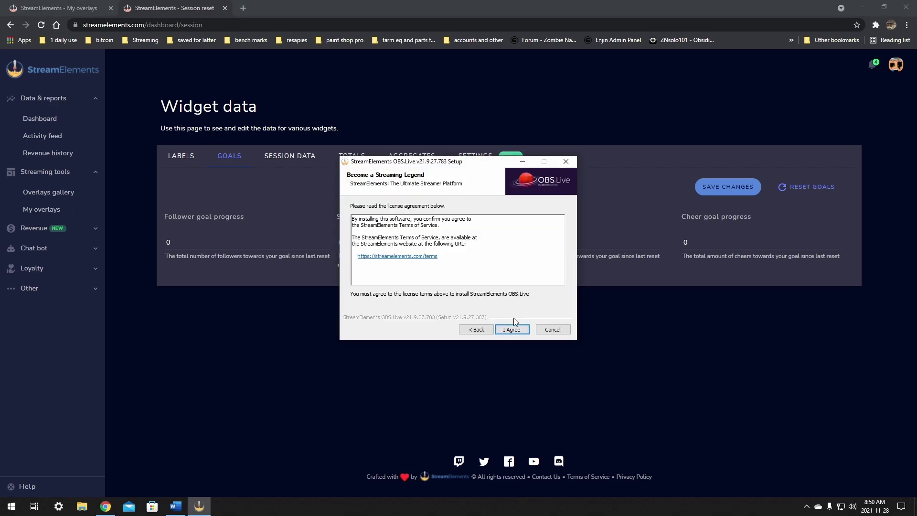
click(510, 330)
click(509, 330)
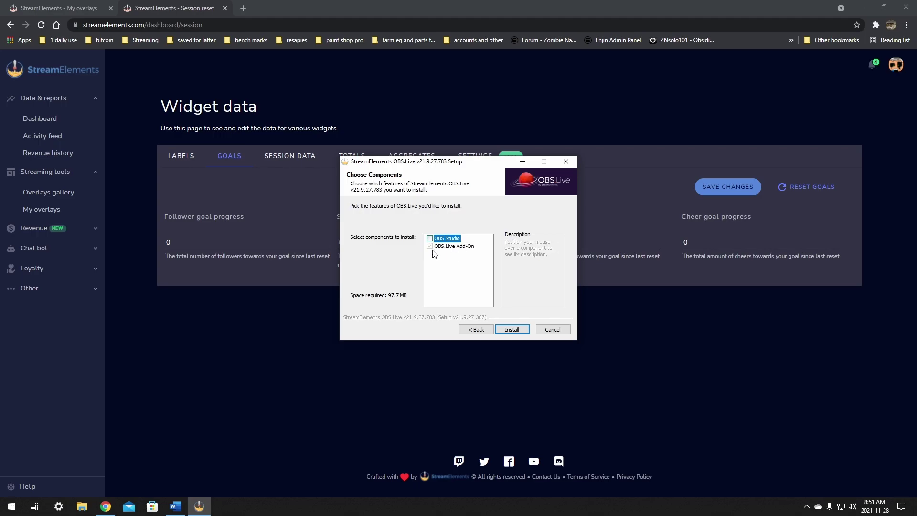
click(514, 329)
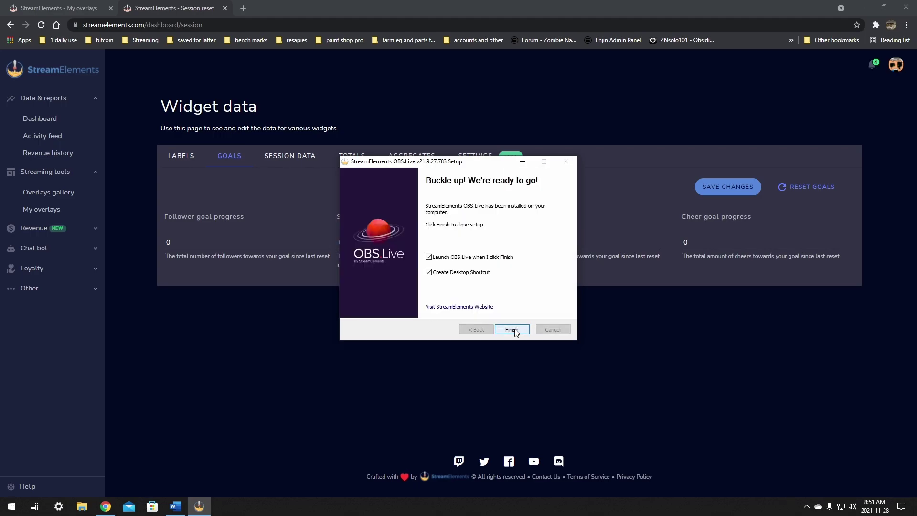
click(514, 331)
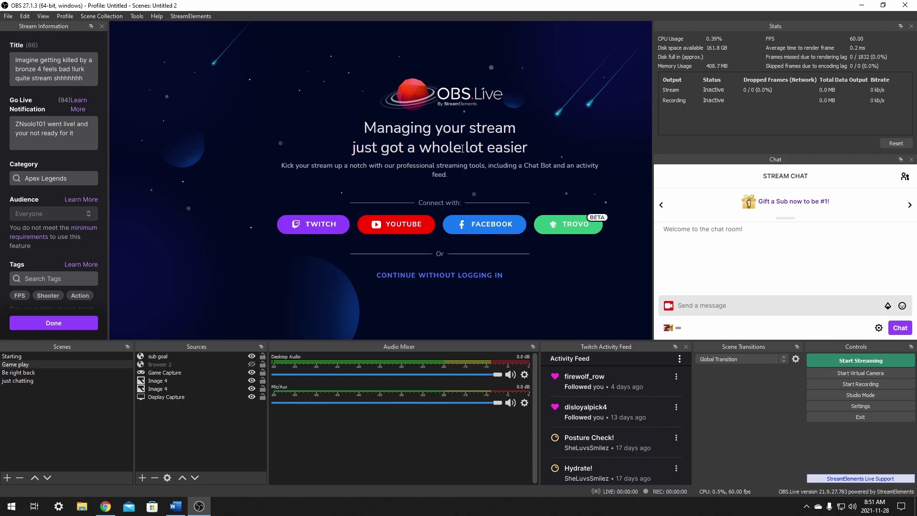
Step: Log OBS.Live in with Twitch using an SMS code, then close both leftover Twitch windows
click(313, 225)
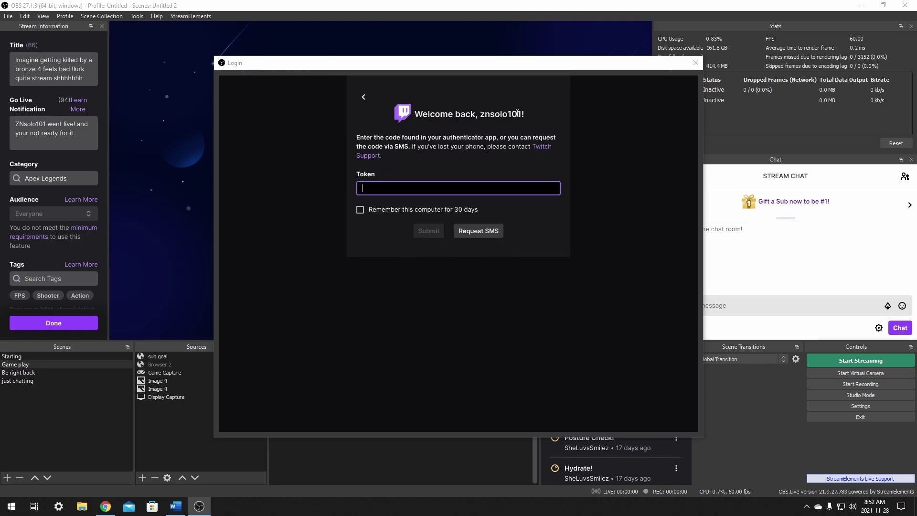
click(478, 231)
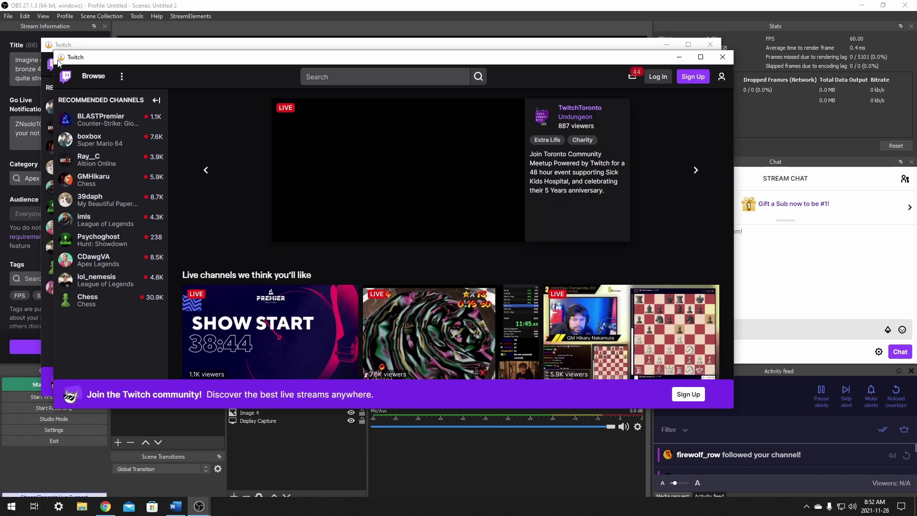
drag(188, 61, 193, 84)
click(727, 81)
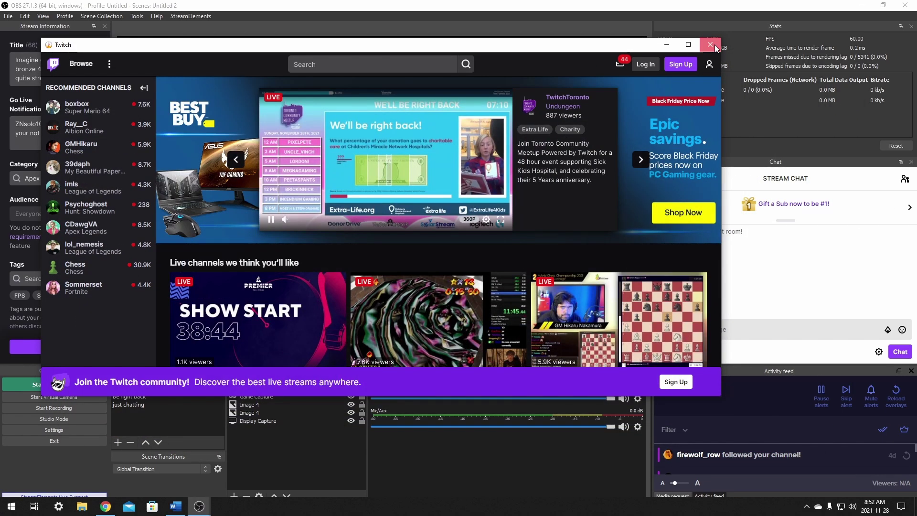
click(711, 45)
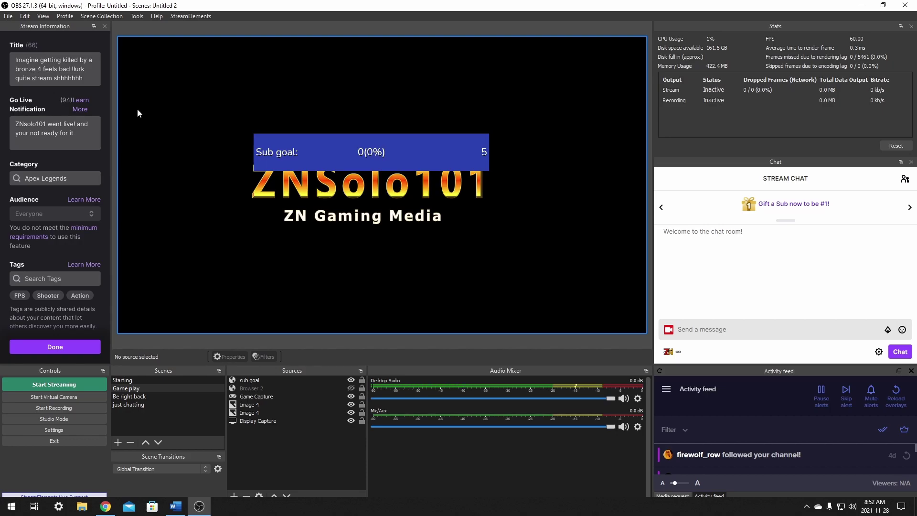
Step: Turn on Show Mod Icons in the Chat dock's chat settings
click(738, 186)
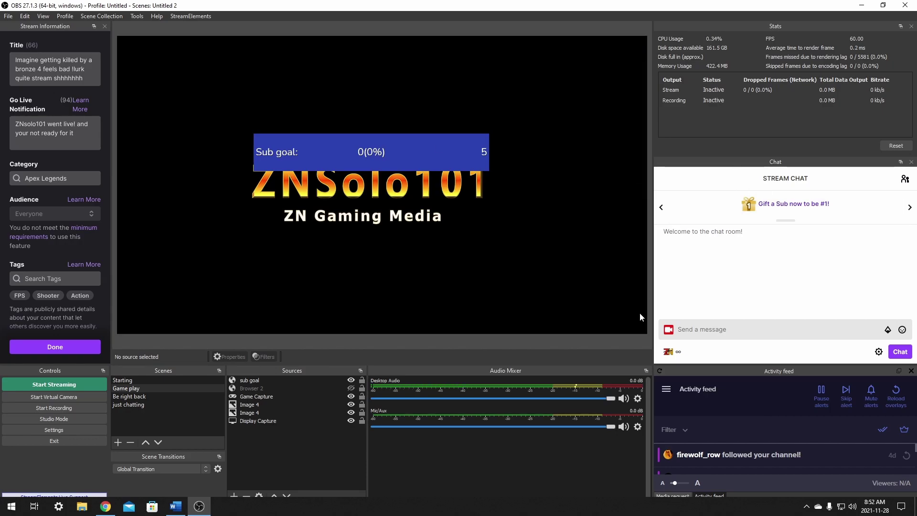
click(878, 353)
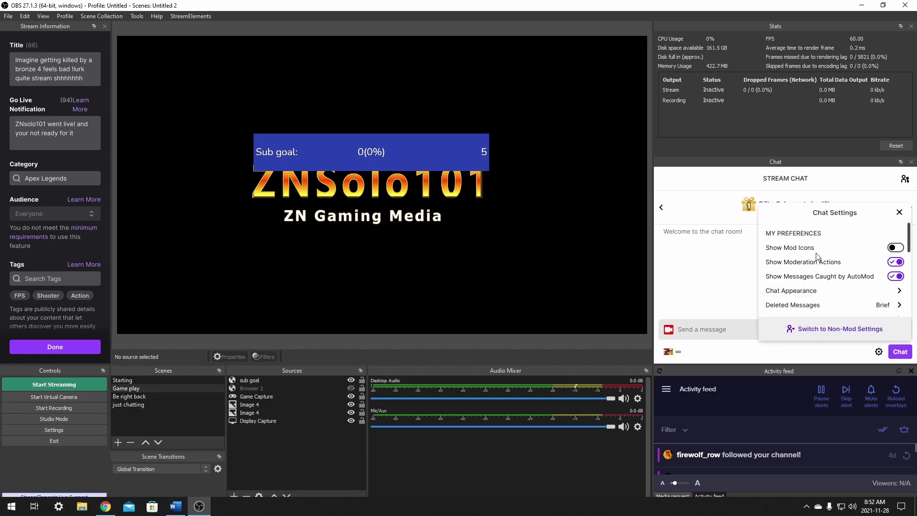
click(895, 248)
click(879, 353)
Step: Acknowledge the chat rules notice with 'Okay, Got It!' in the chat message box
click(717, 335)
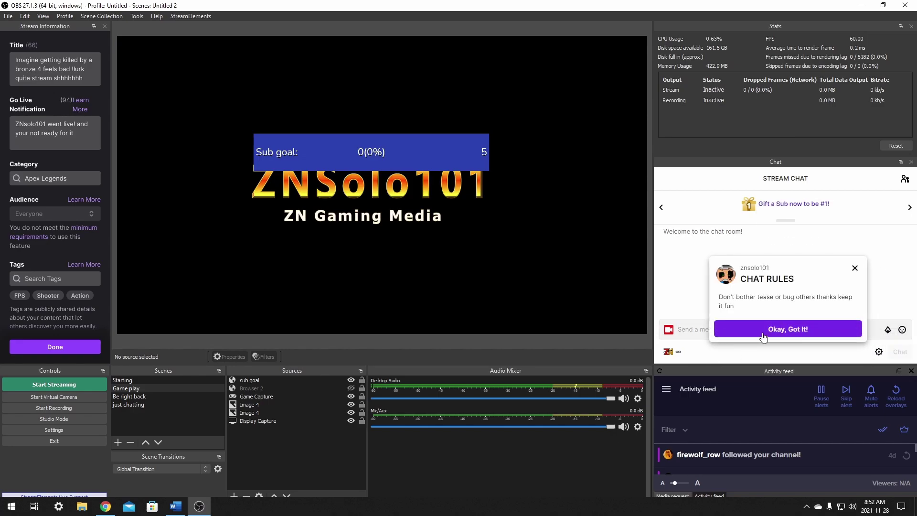
click(719, 336)
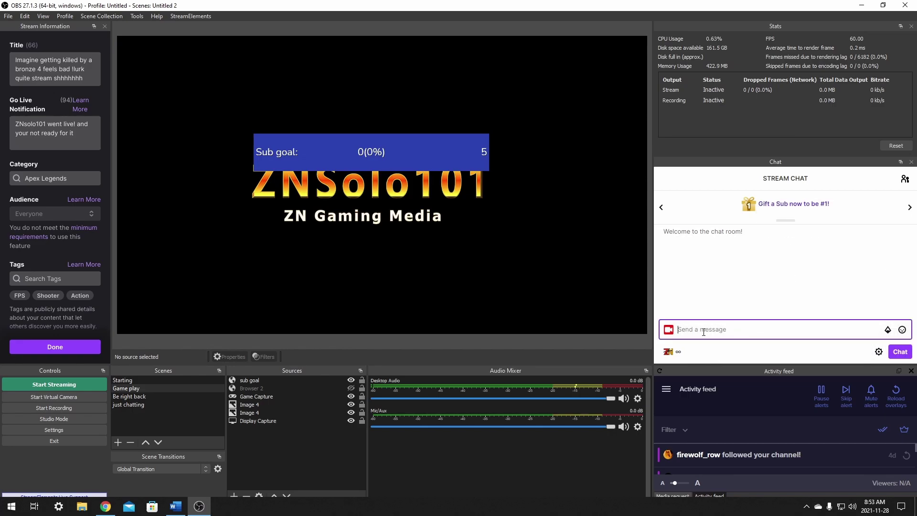
click(190, 15)
click(185, 15)
Step: Confirm all four goal progress values read 0 under Edit Widgets Data > GOALS, then quit OBS
click(183, 14)
mouse_move(190, 31)
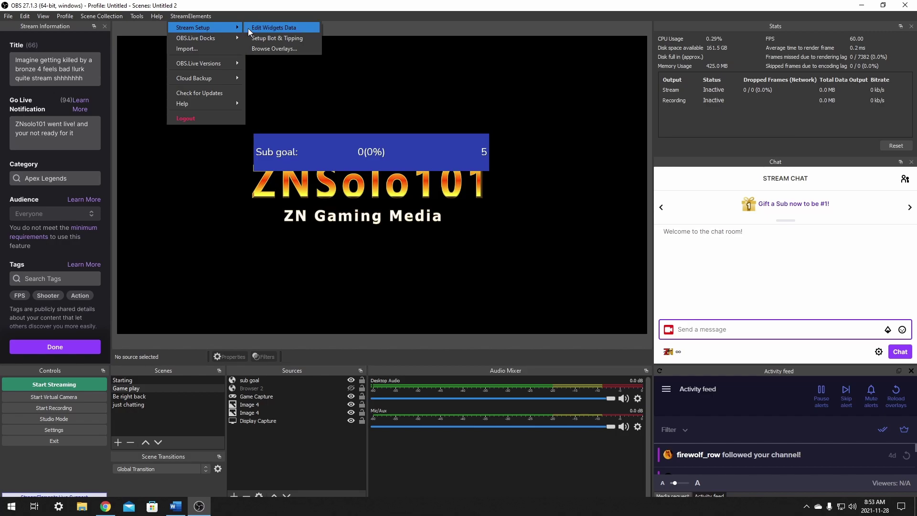
click(287, 28)
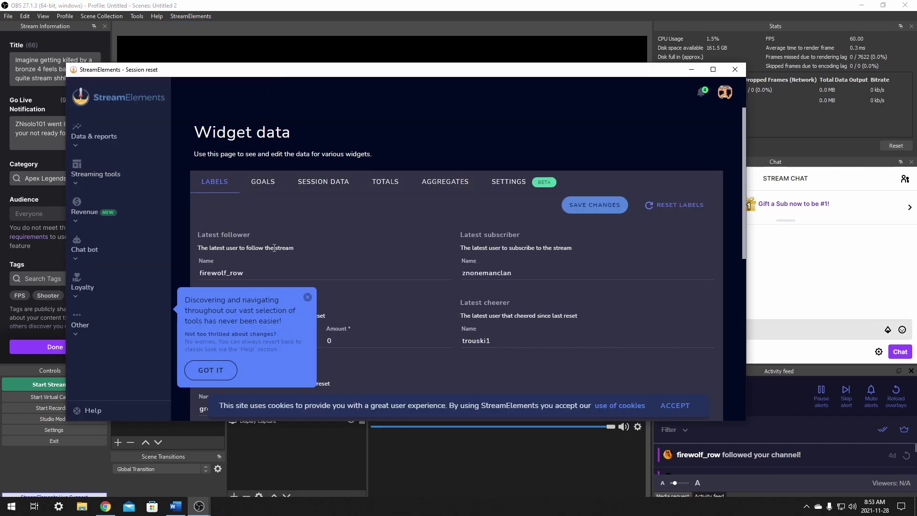
click(307, 296)
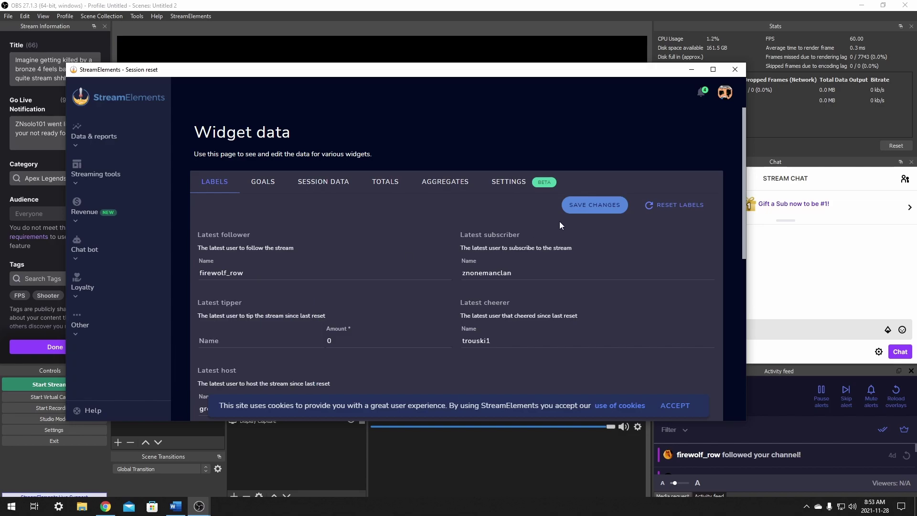
click(260, 184)
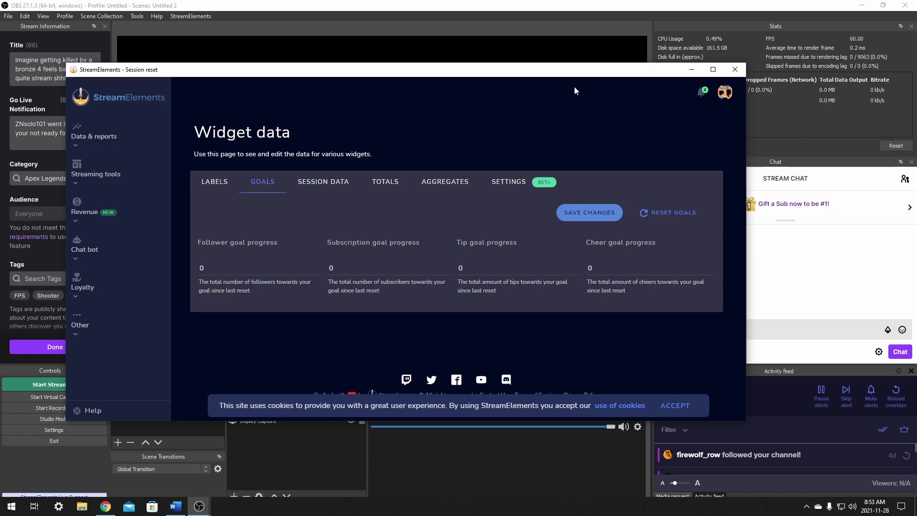
click(735, 70)
click(905, 6)
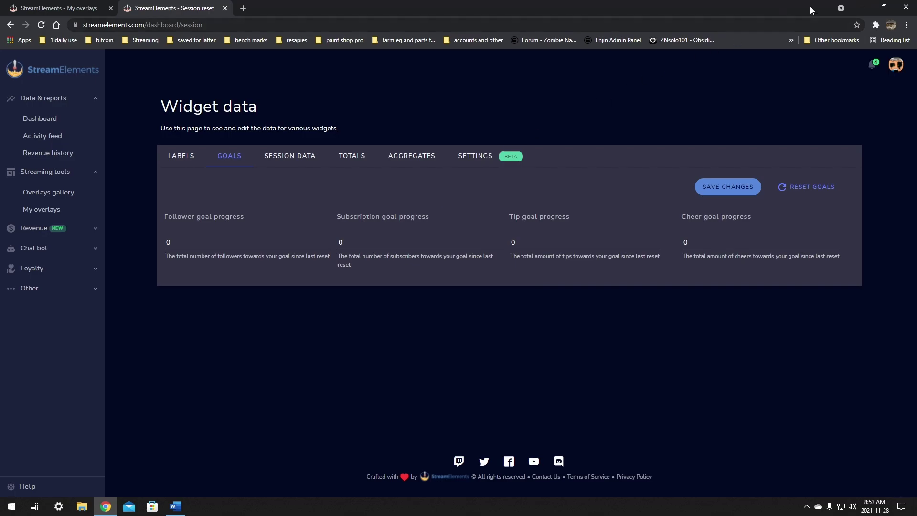
Step: Refresh the desktop and relaunch OBS Studio from its shortcut, approving the administrator prompt
click(868, 8)
right_click(415, 200)
click(434, 227)
double_click(18, 355)
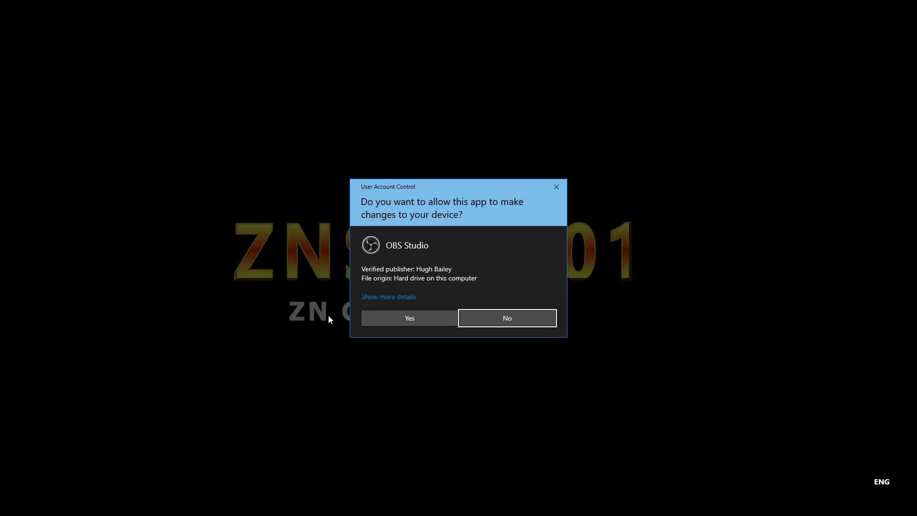
click(397, 318)
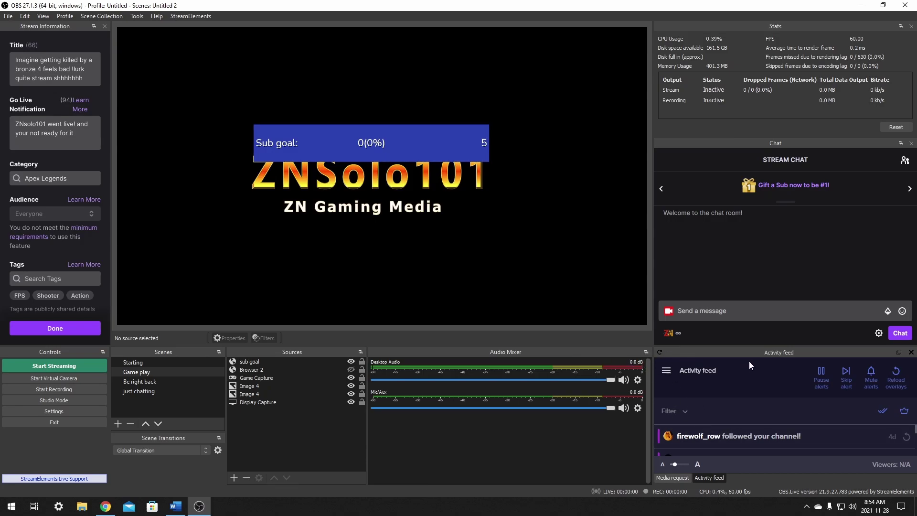
click(667, 371)
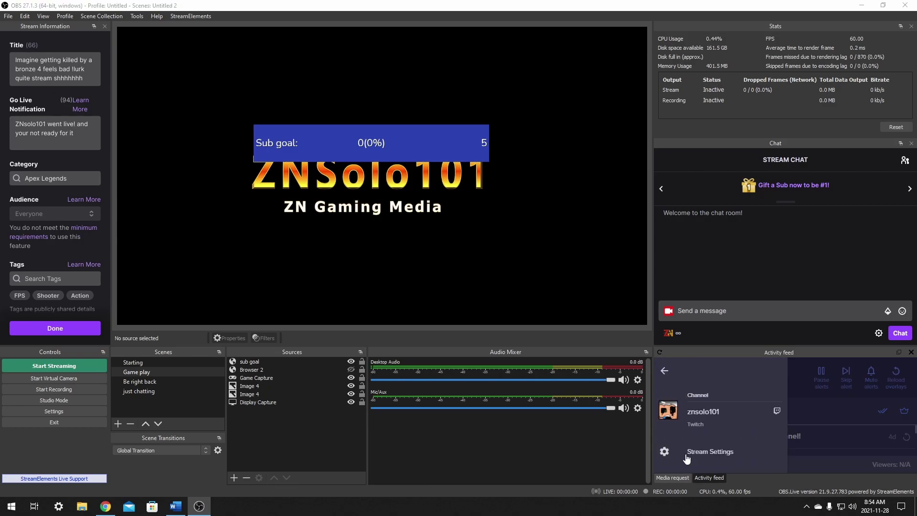
click(662, 450)
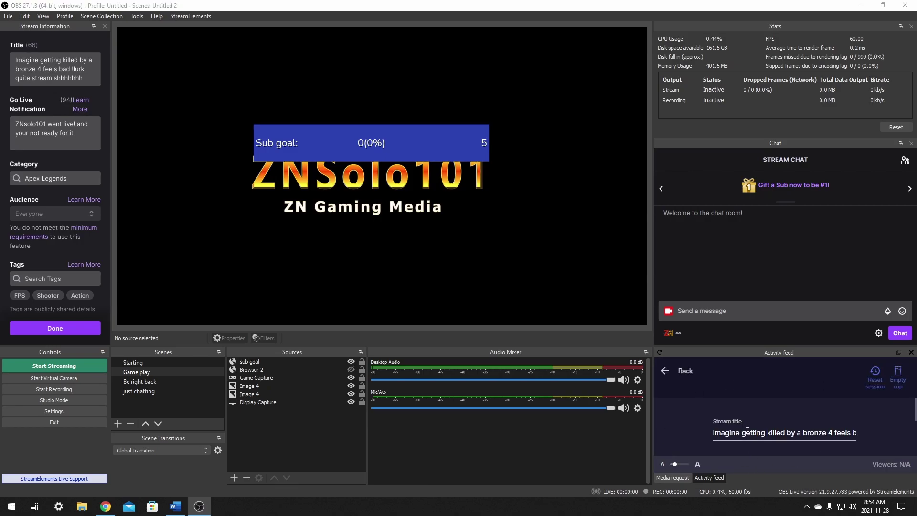
scroll(745, 421, down, 6)
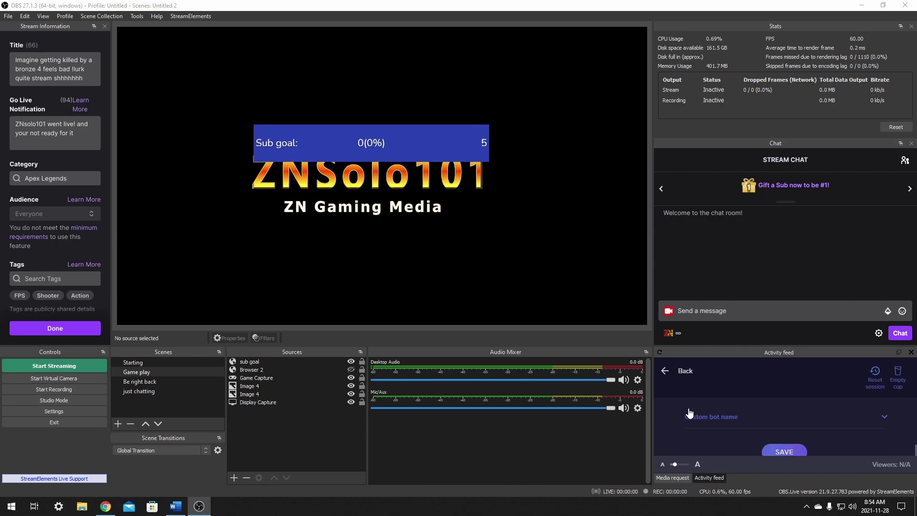
scroll(689, 413, down, 1)
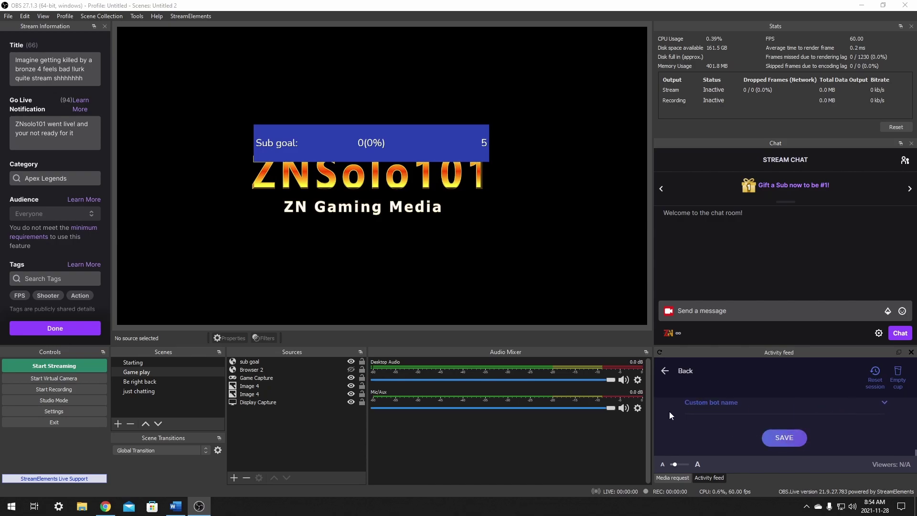
scroll(849, 402, up, 5)
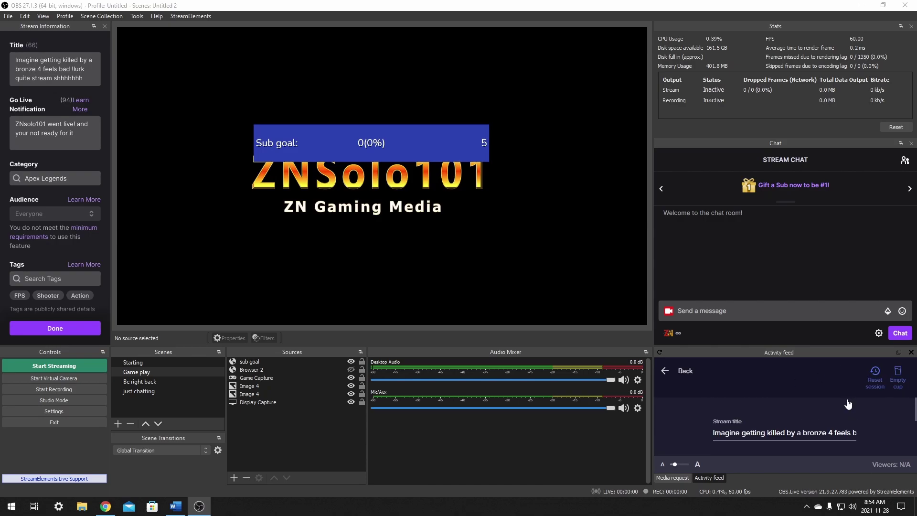
click(665, 371)
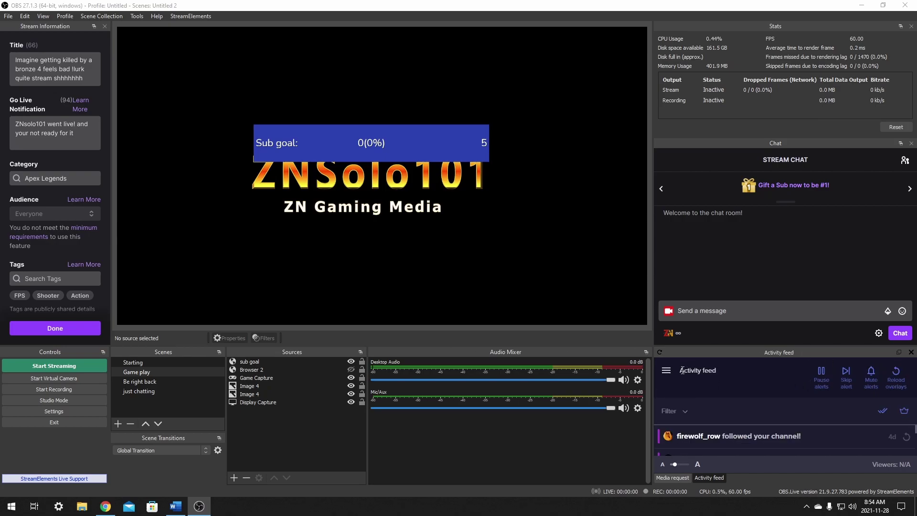